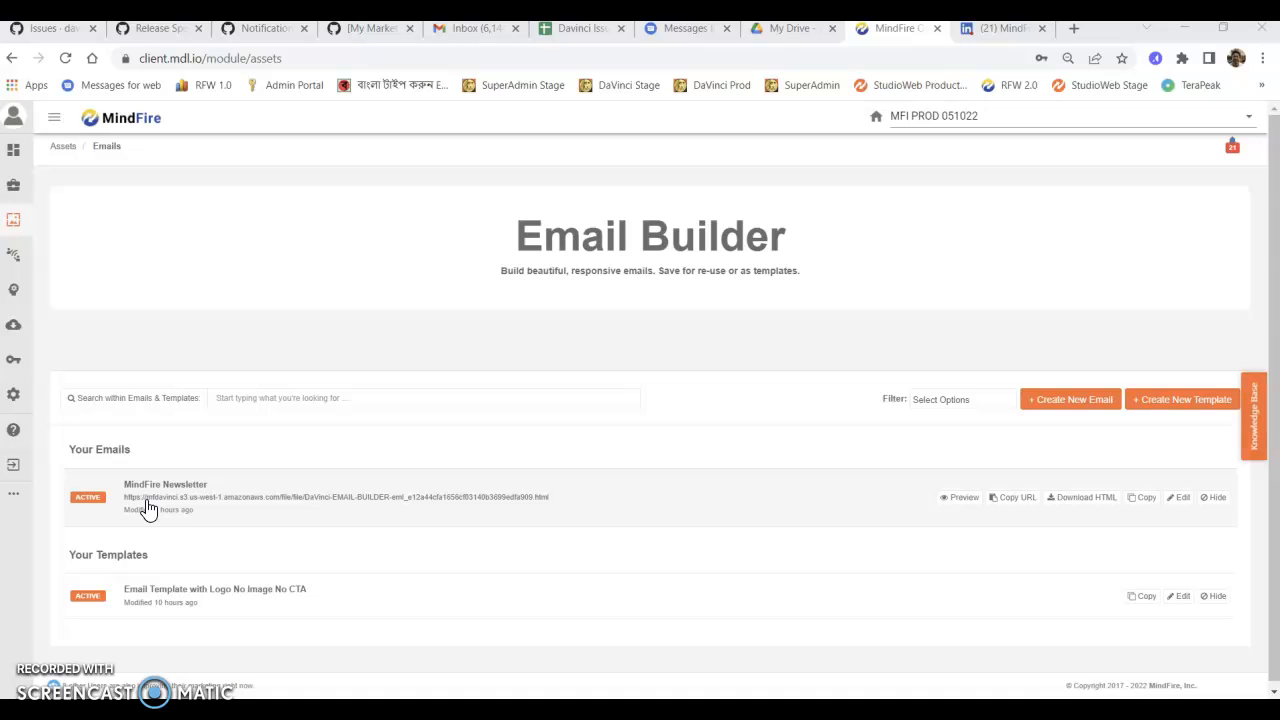
Open the MindFire Newsletter email in the email design editor.
left_click(147, 509)
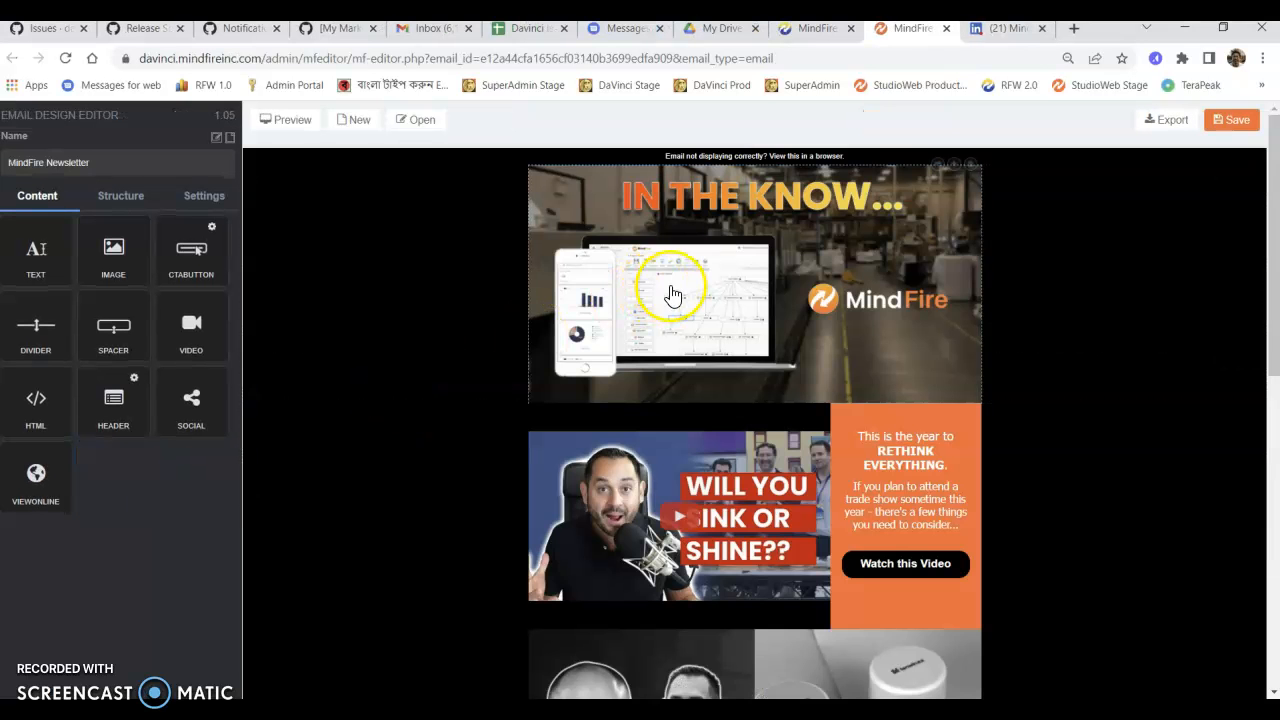
left_click(830, 37)
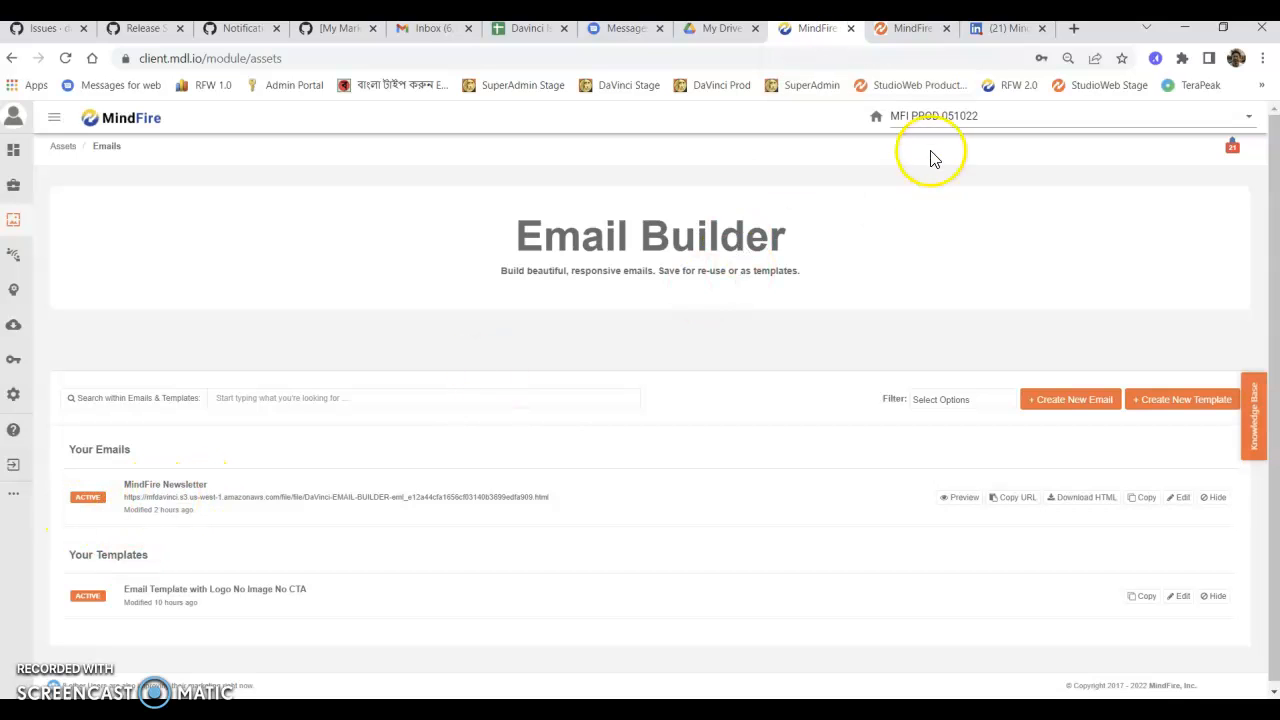
left_click(910, 30)
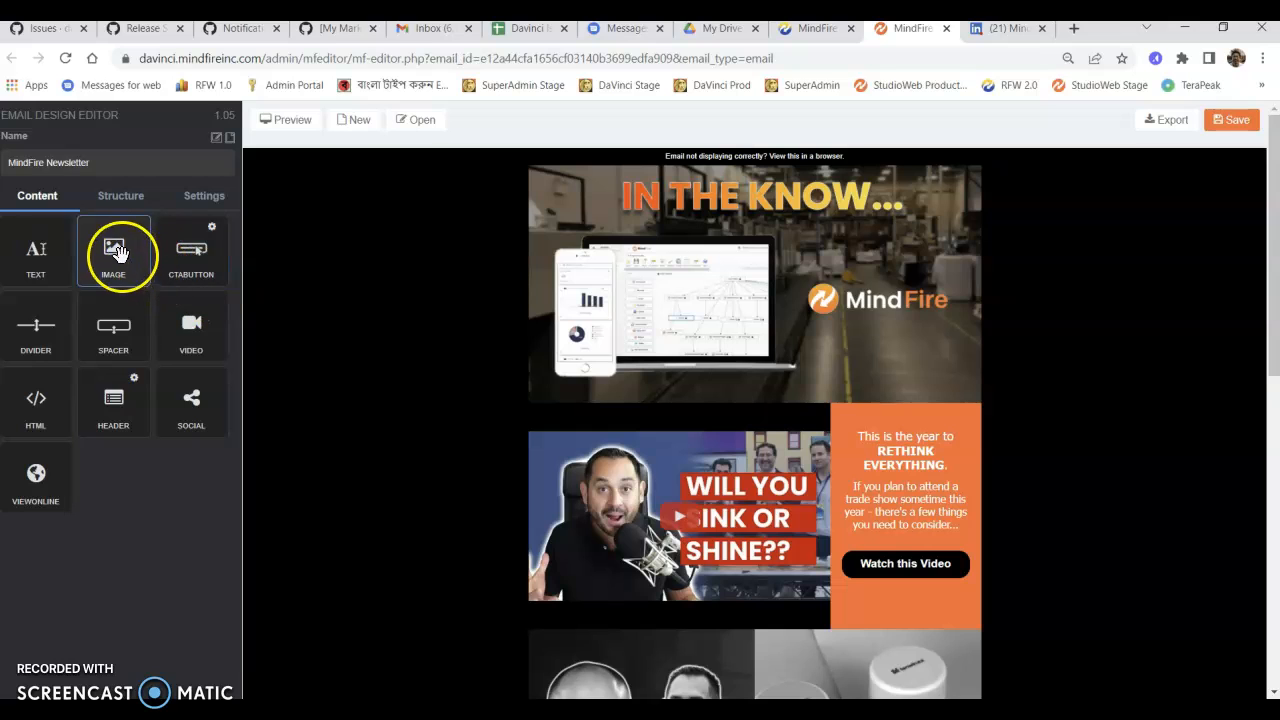
Set the email's overall background color to gray #9b9b9b in the email settings.
left_click(203, 200)
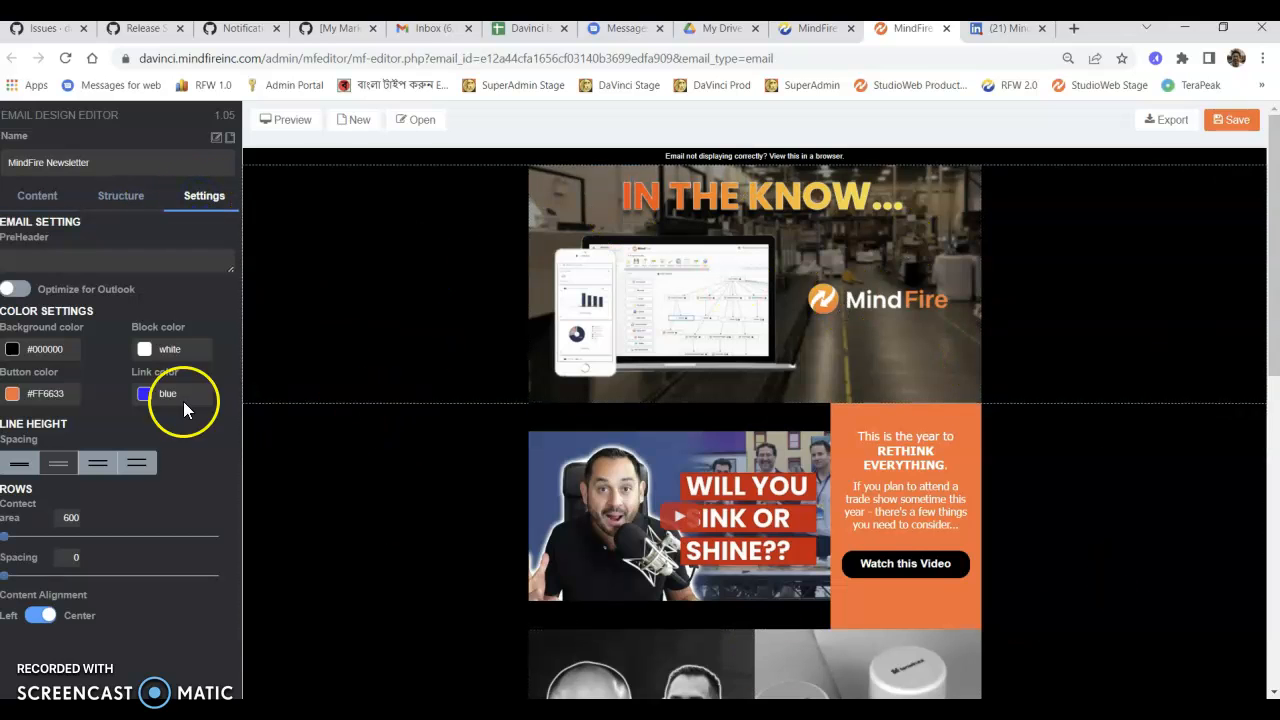
left_click(12, 352)
left_click(12, 504)
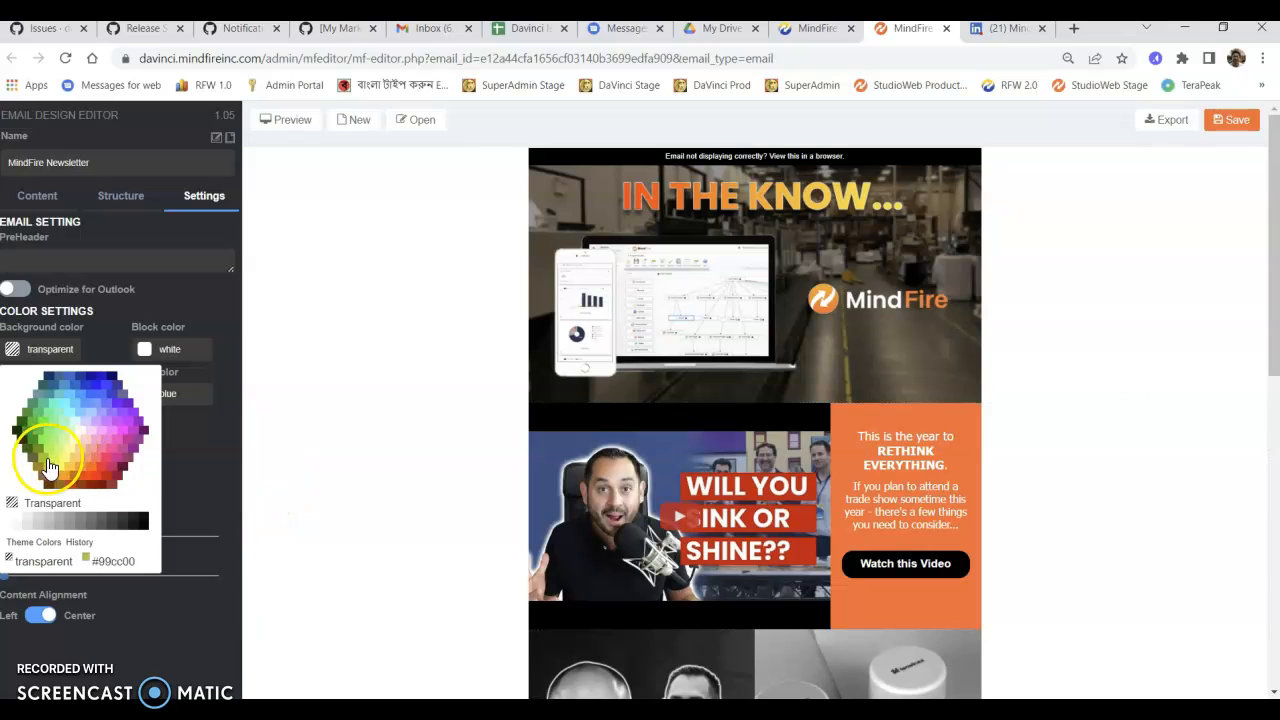
left_click(87, 455)
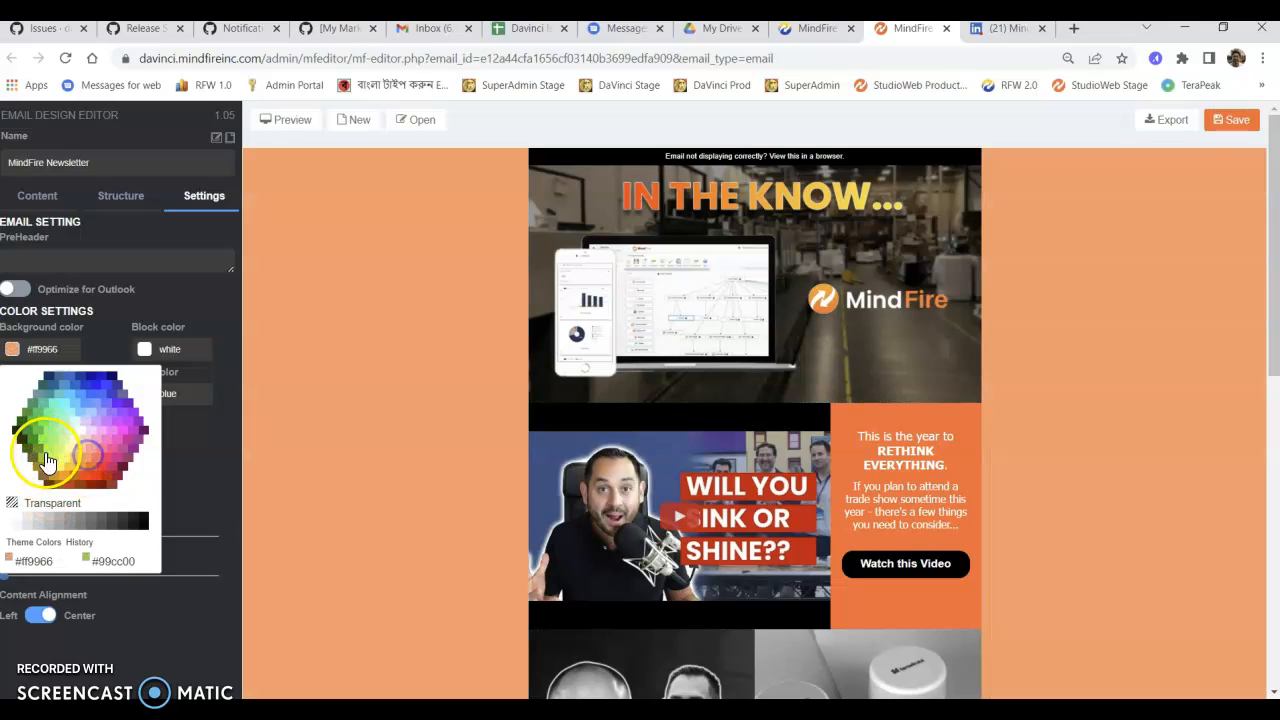
left_click(62, 520)
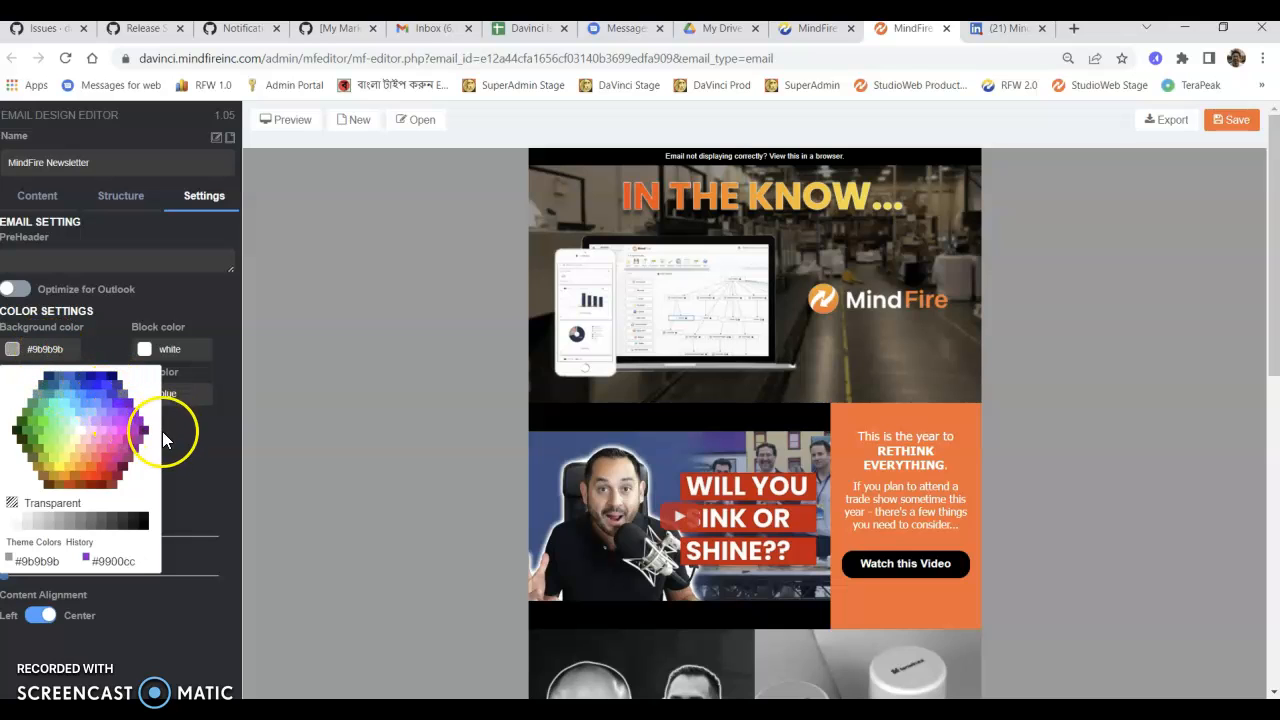
left_click(12, 352)
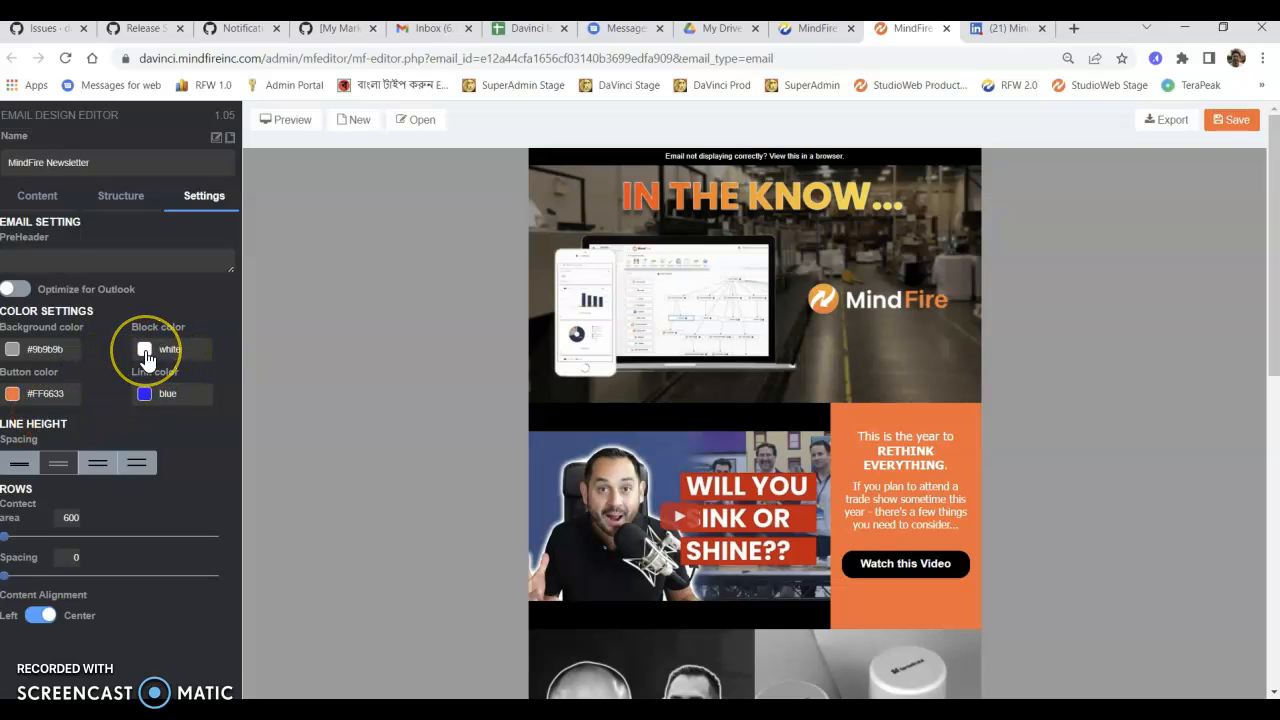
Widen the email's content area to 701 and set the block color to dark gray #4b4b4b.
mouse_move(14, 542)
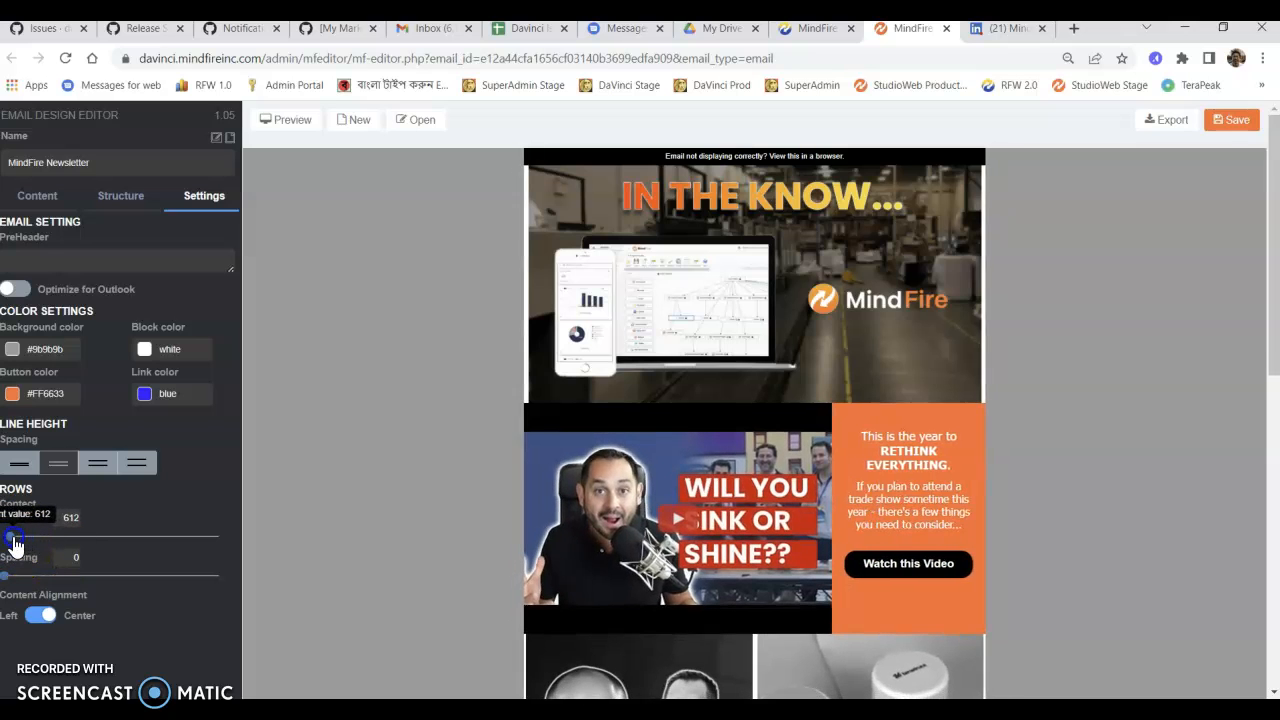
left_click_drag(8, 545, 60, 548)
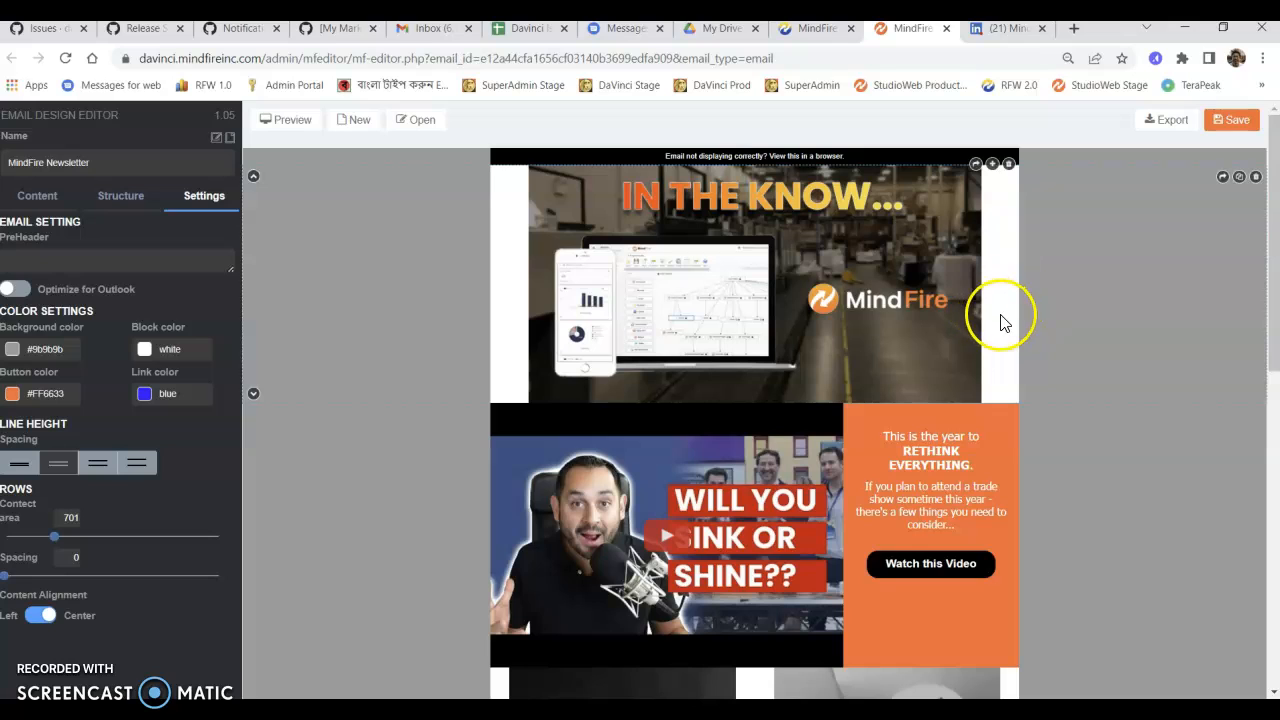
left_click(144, 350)
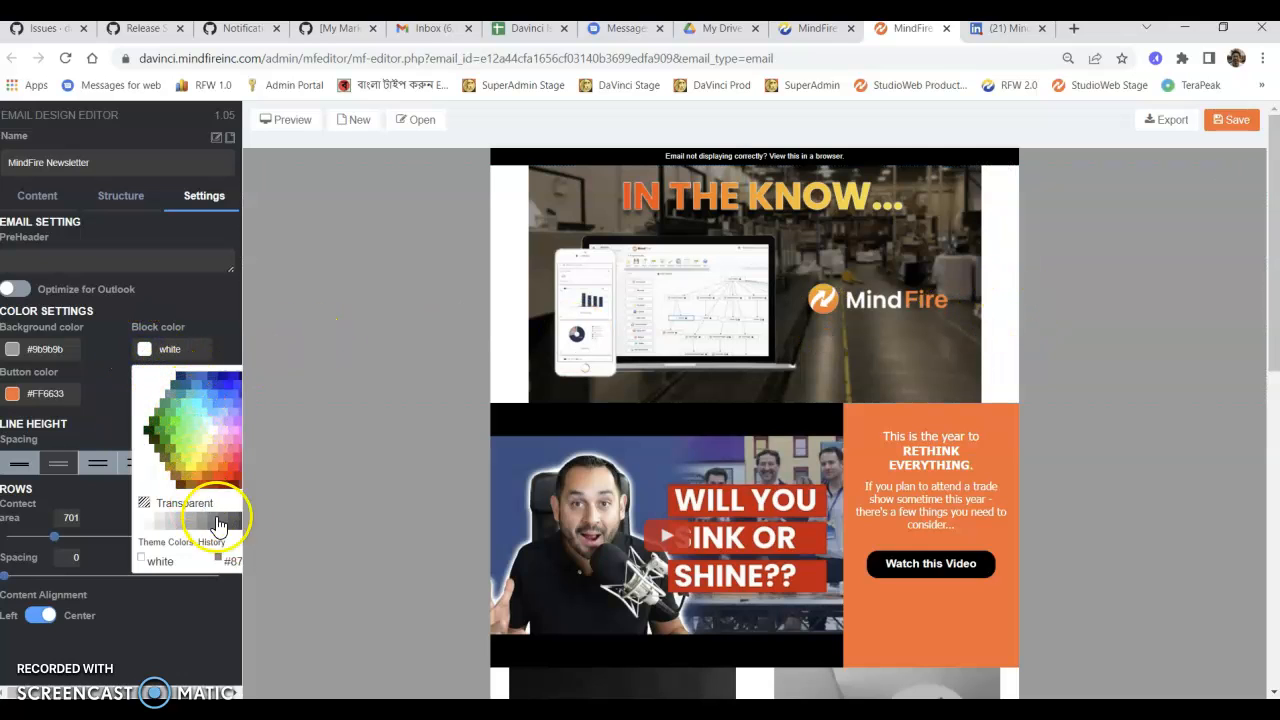
left_click(234, 522)
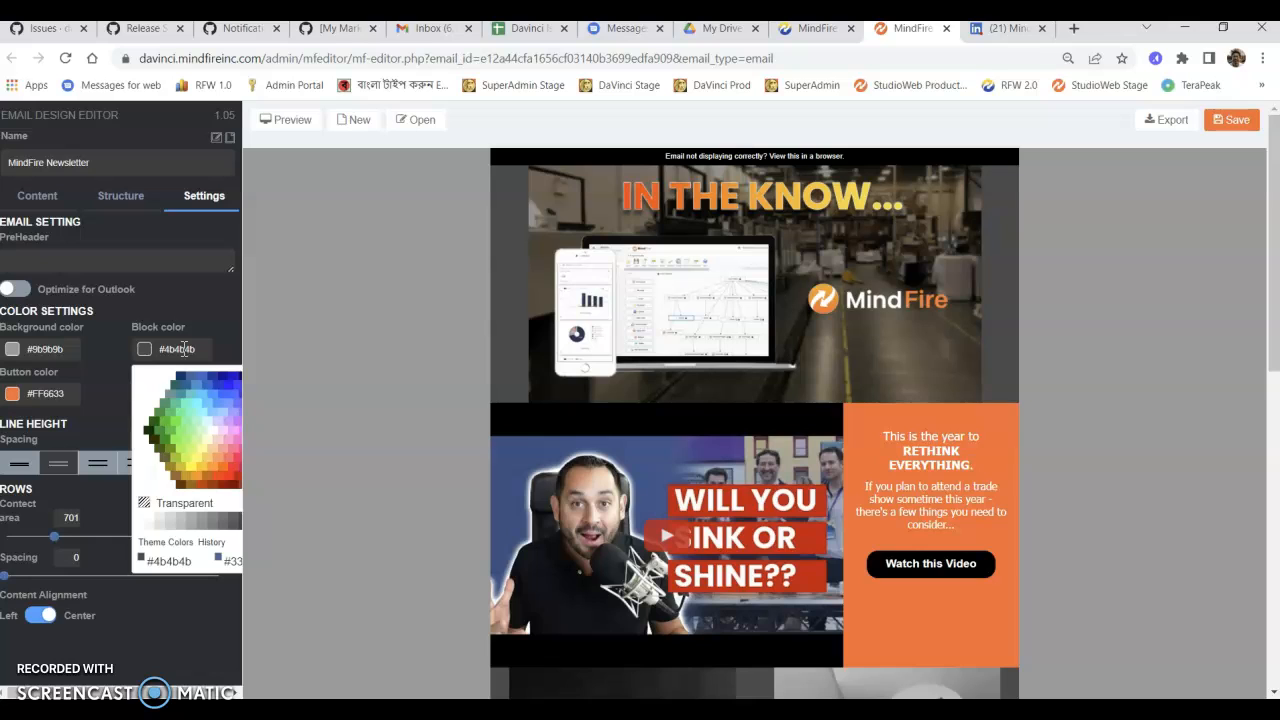
Set the content area width back to 600 and close the block color palette.
left_click_drag(54, 537, 9, 545)
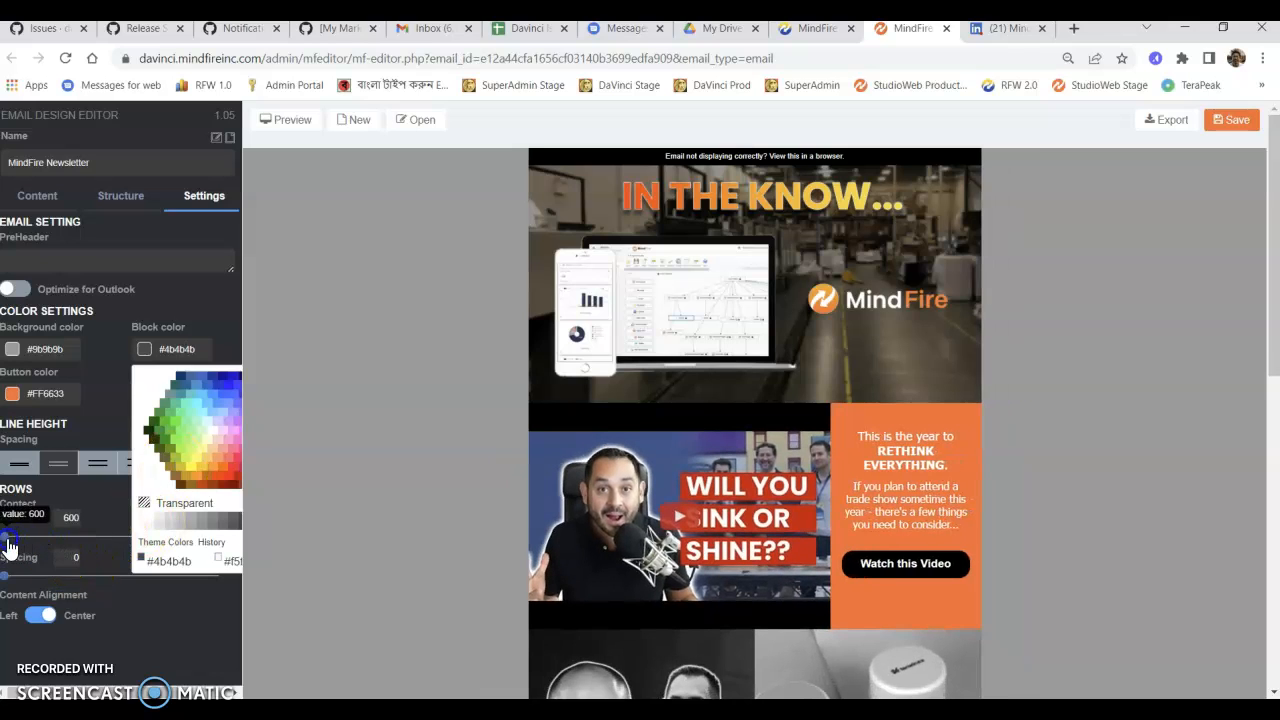
left_click(145, 350)
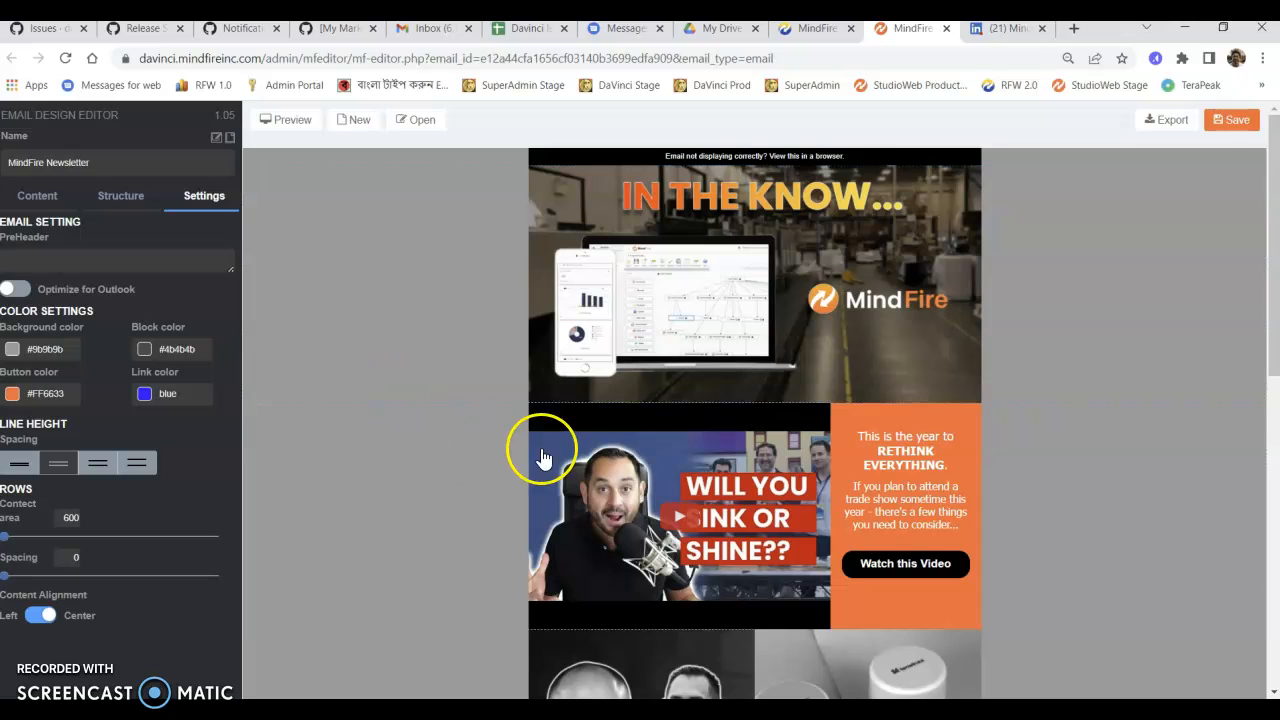
Delete the product image beside the photo of the two men and place a new text block in its cell.
scroll(600, 443, "down", 2)
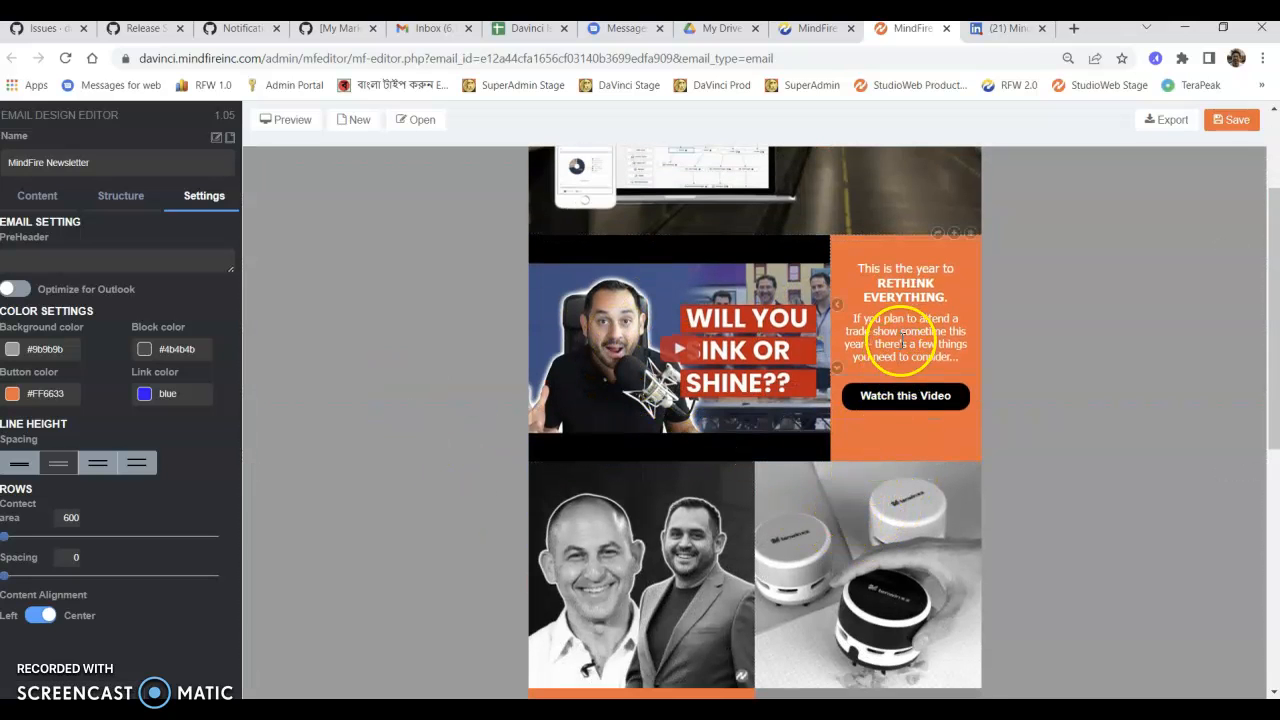
left_click(47, 200)
left_click(836, 552)
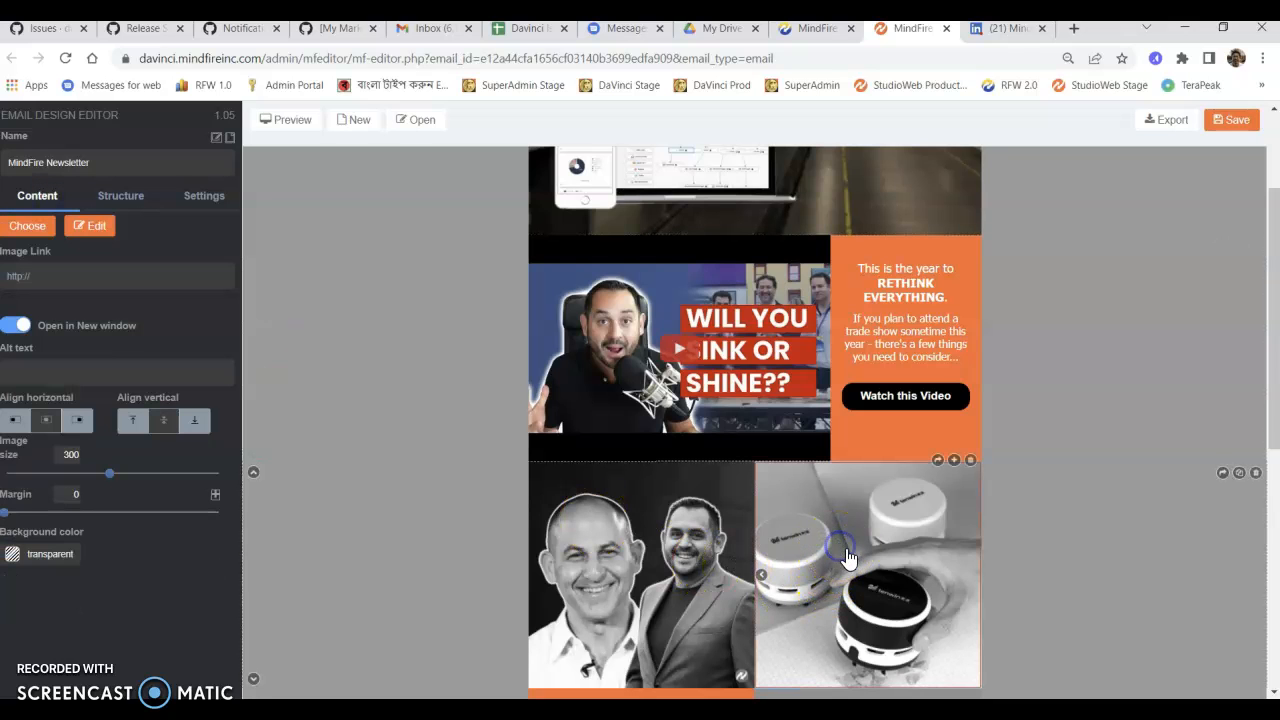
left_click(970, 461)
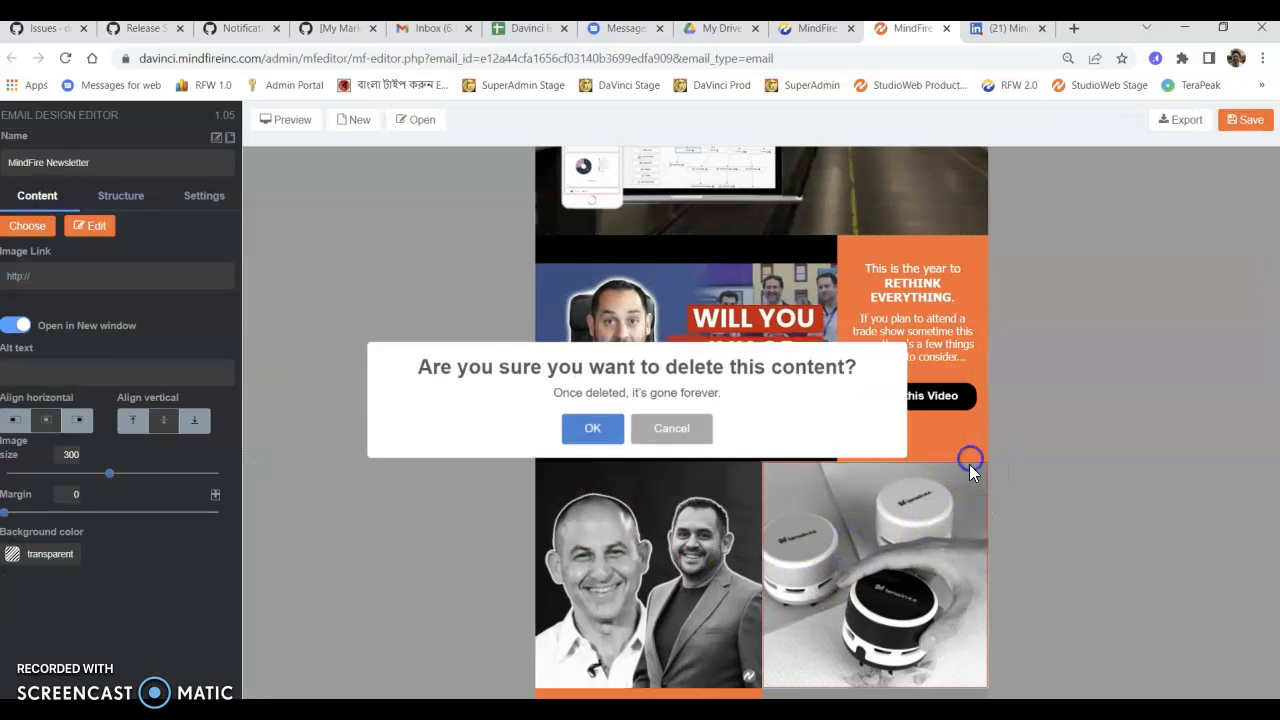
left_click(588, 432)
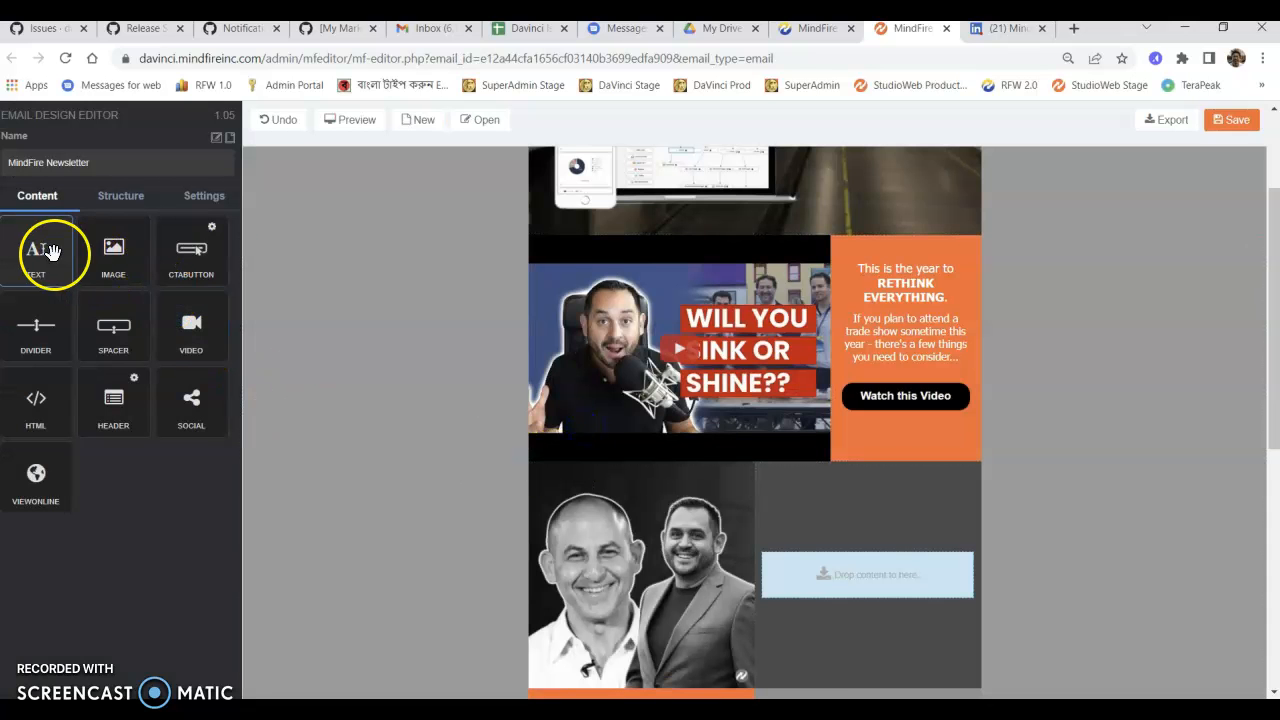
left_click_drag(52, 251, 865, 578)
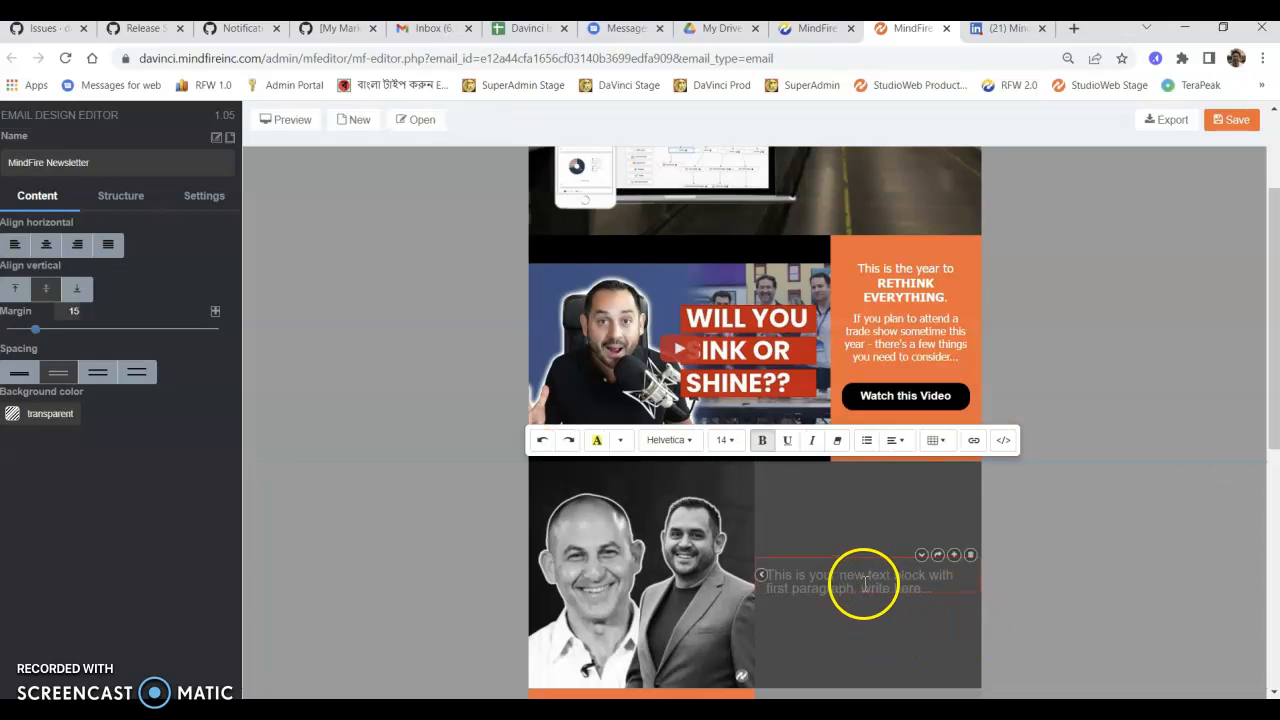
Copy the whole Lorem ipsum paragraph from Notepad++ and paste it over the placeholder in the new text block.
key("alt+Tab")
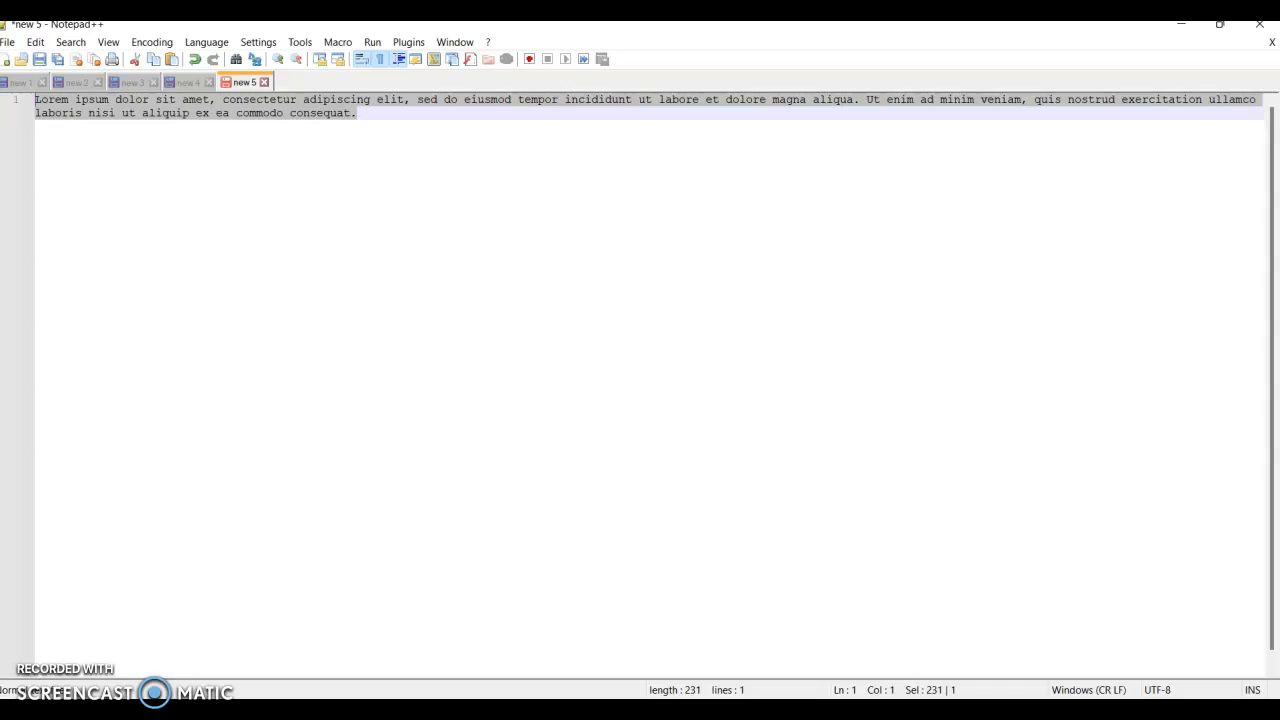
left_click(381, 120)
key("ctrl+a")
key("ctrl+c")
left_click(546, 709)
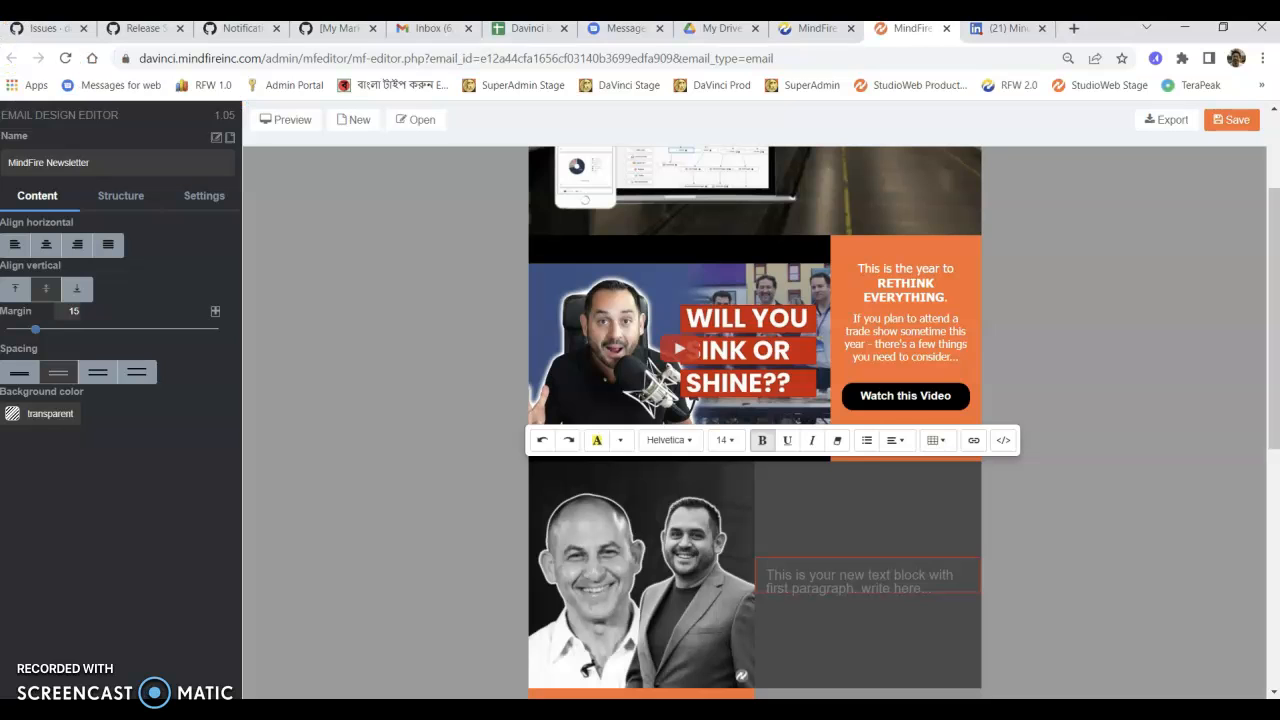
left_click(900, 577)
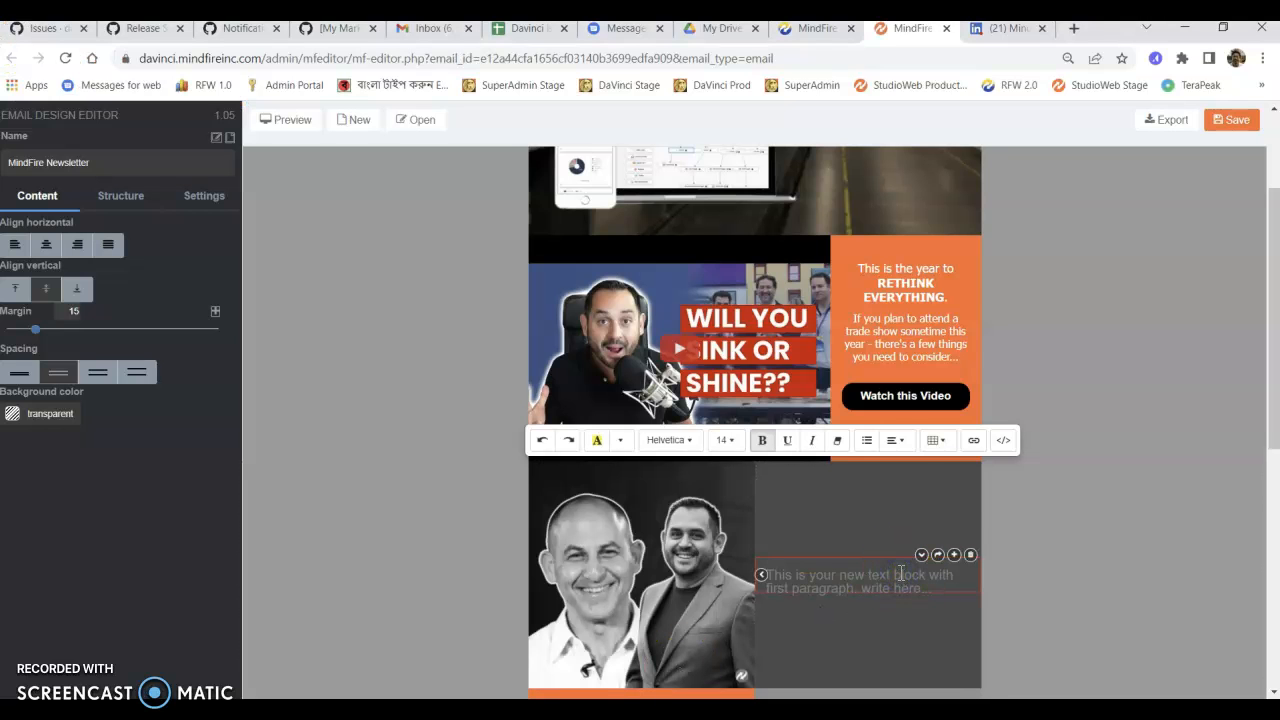
key("ctrl+v")
Set the Lorem ipsum text block's background color to orange #ff6633.
scroll(874, 603, "down", 1)
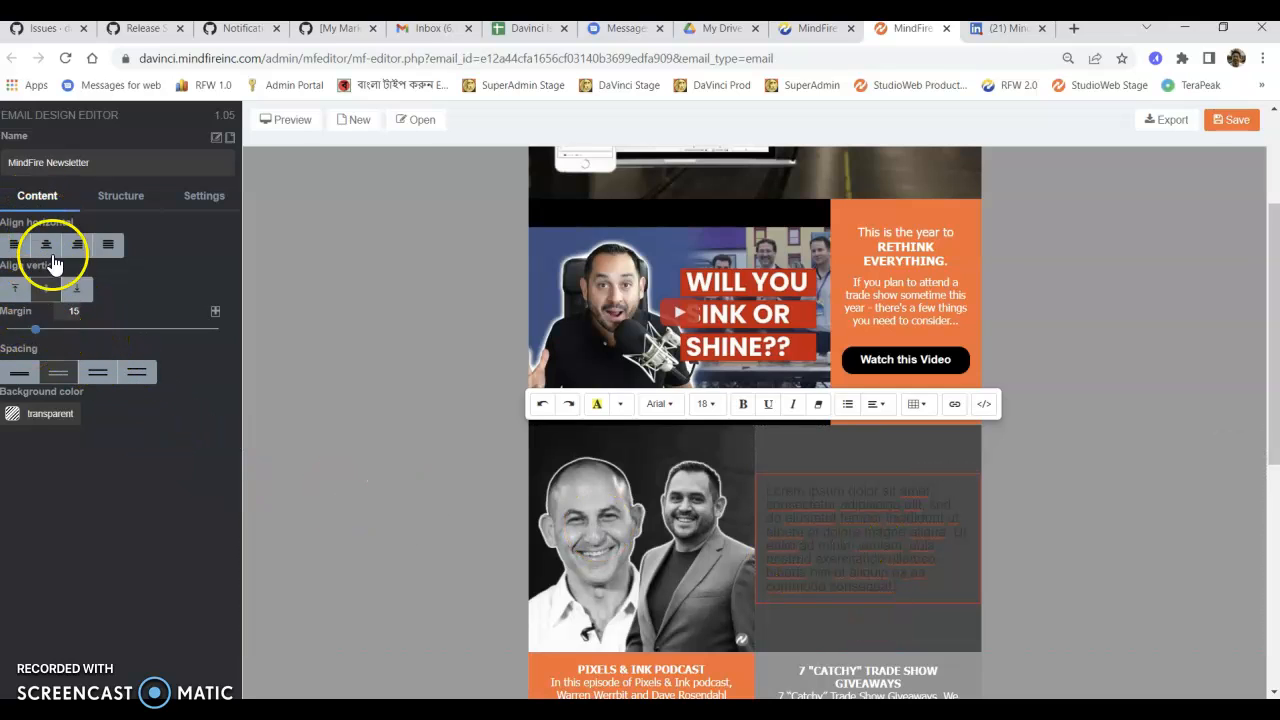
left_click(12, 414)
double_click(47, 414)
left_click(113, 504)
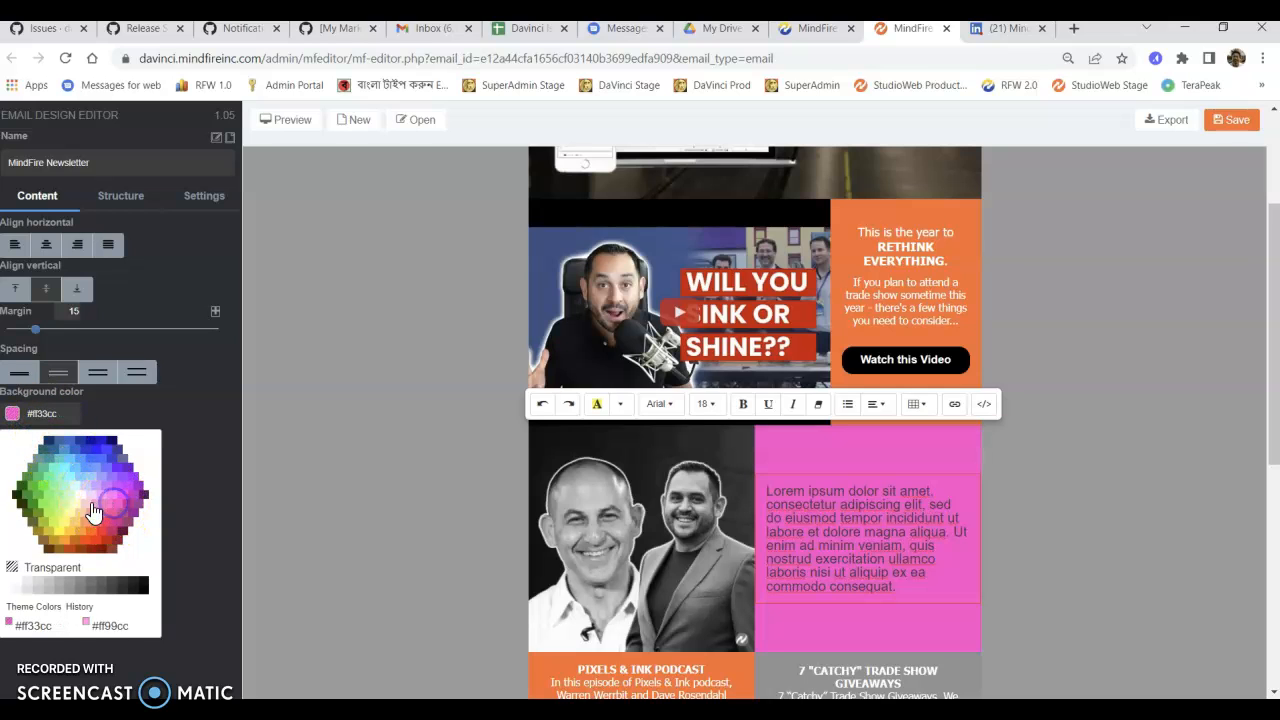
left_click(80, 521)
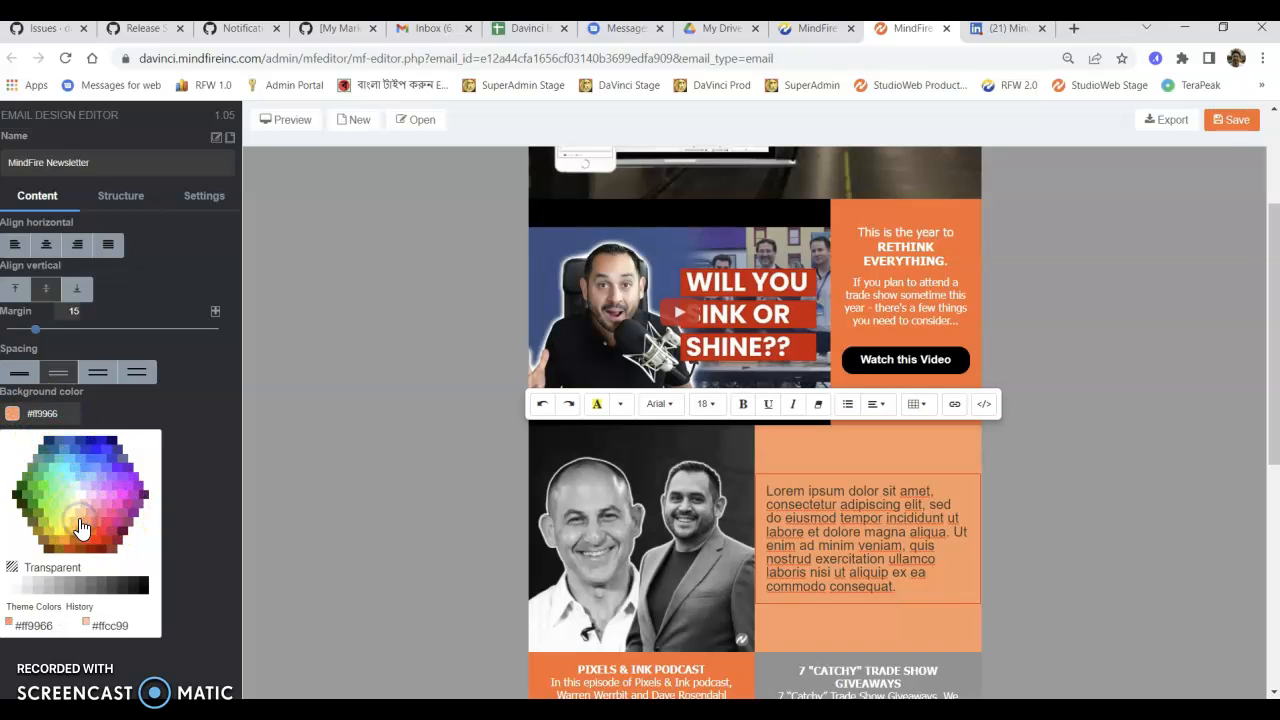
left_click(50, 414)
type("#ff6633")
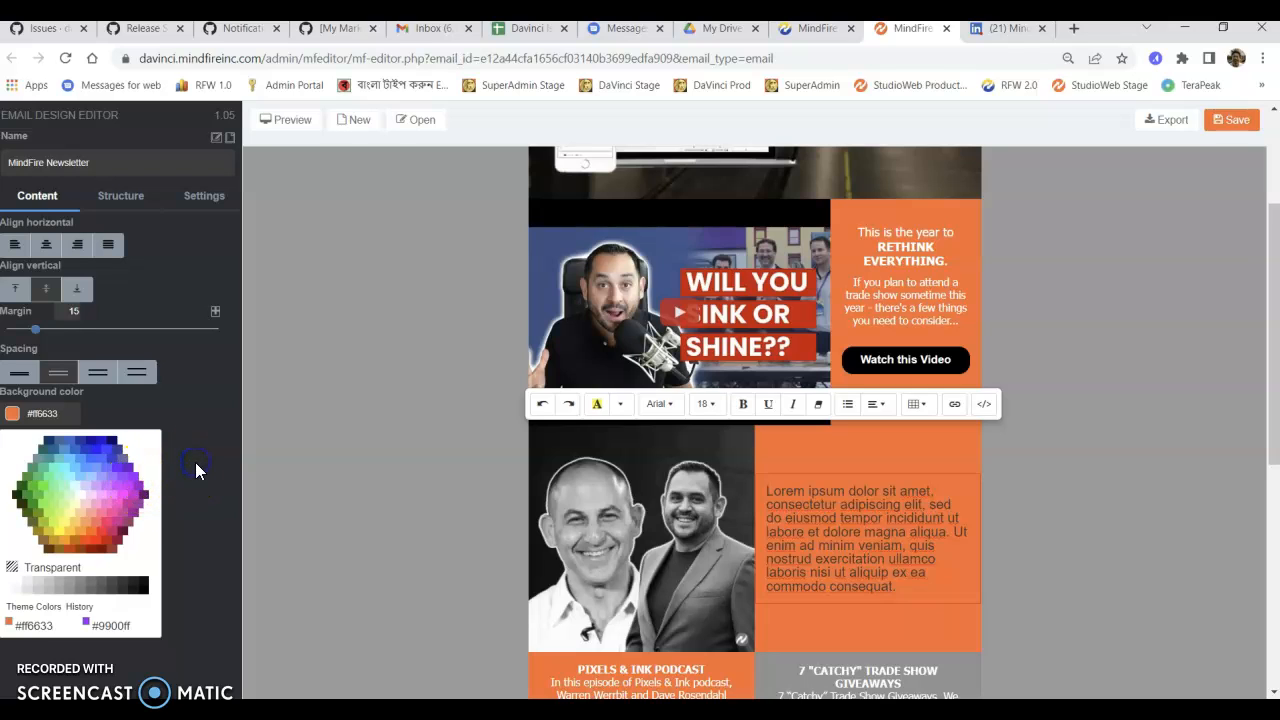
Change the font color of the entire Lorem ipsum paragraph to white.
left_click(848, 526)
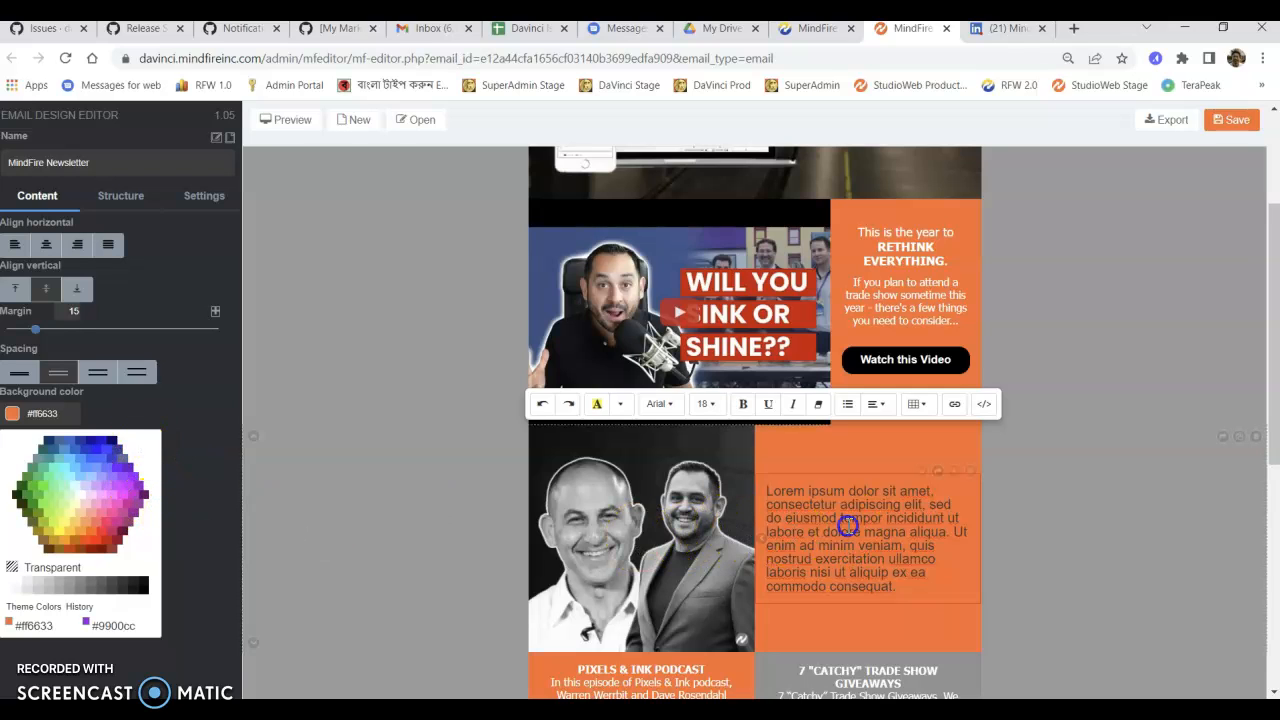
triple_click(848, 520)
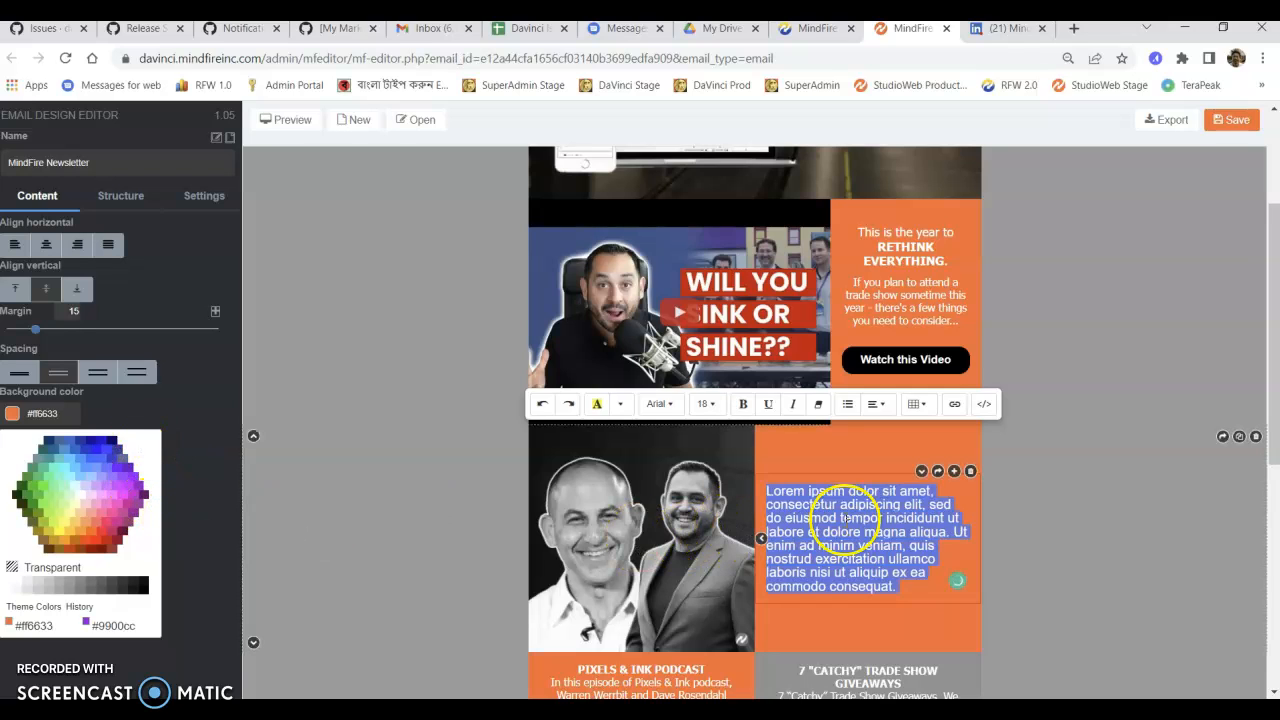
left_click(620, 404)
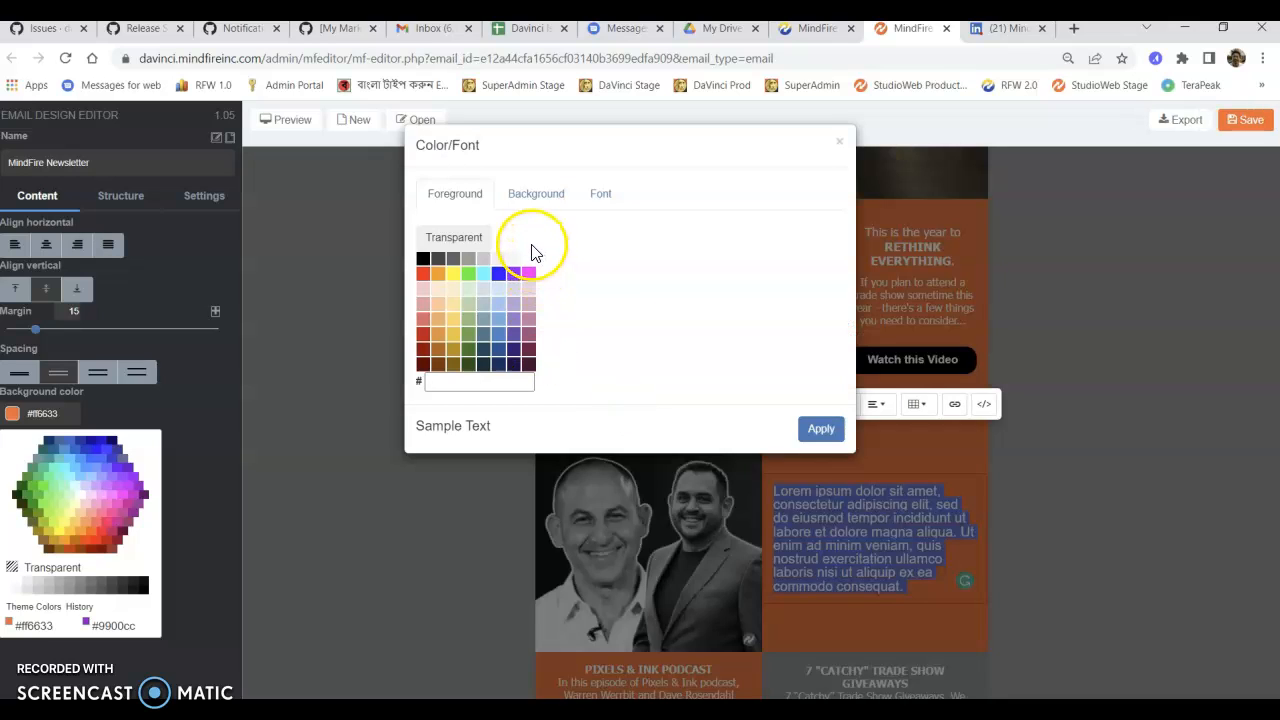
left_click(815, 432)
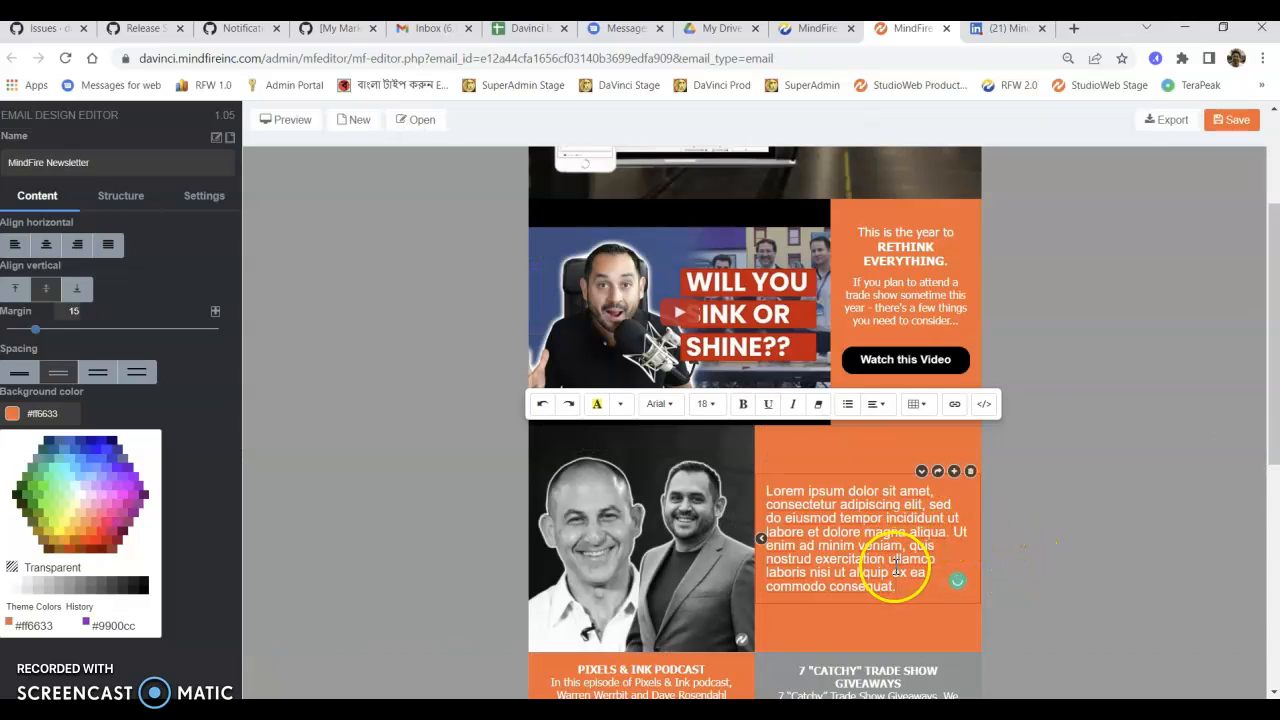
Try the vertical alignments for the Lorem ipsum text block and align it to the top of its cell.
left_click(16, 292)
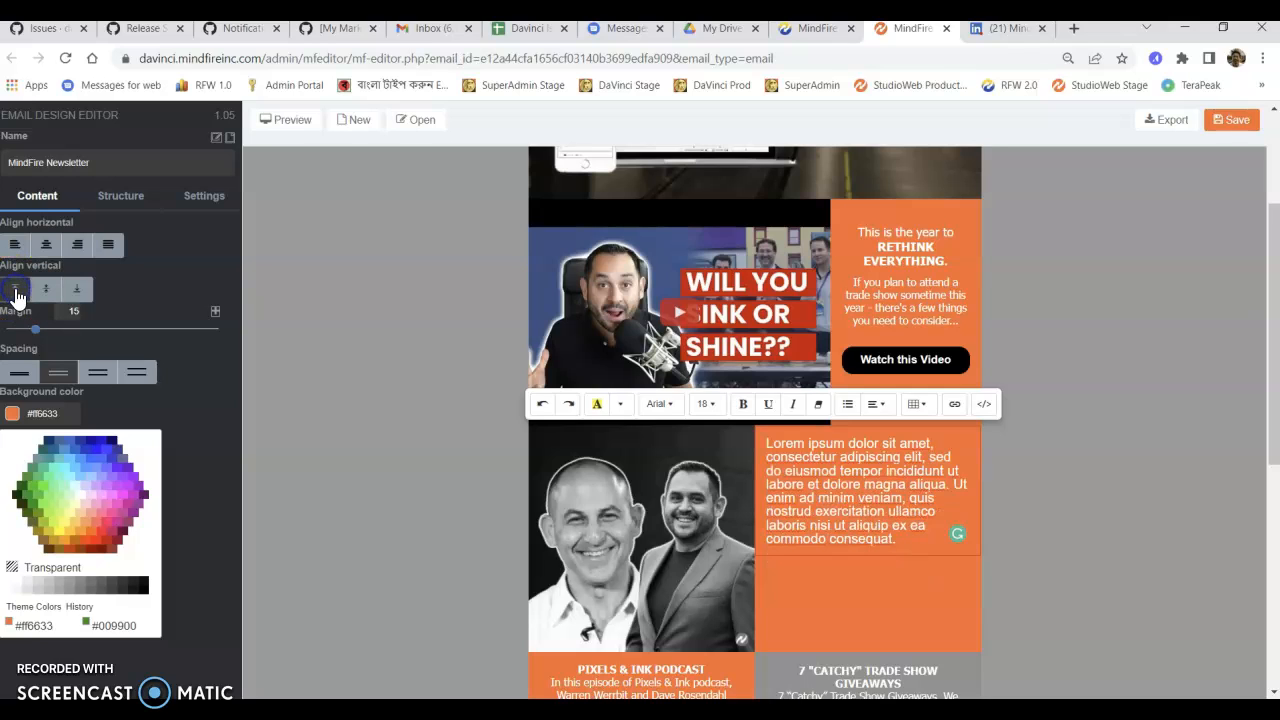
left_click(77, 290)
left_click(44, 292)
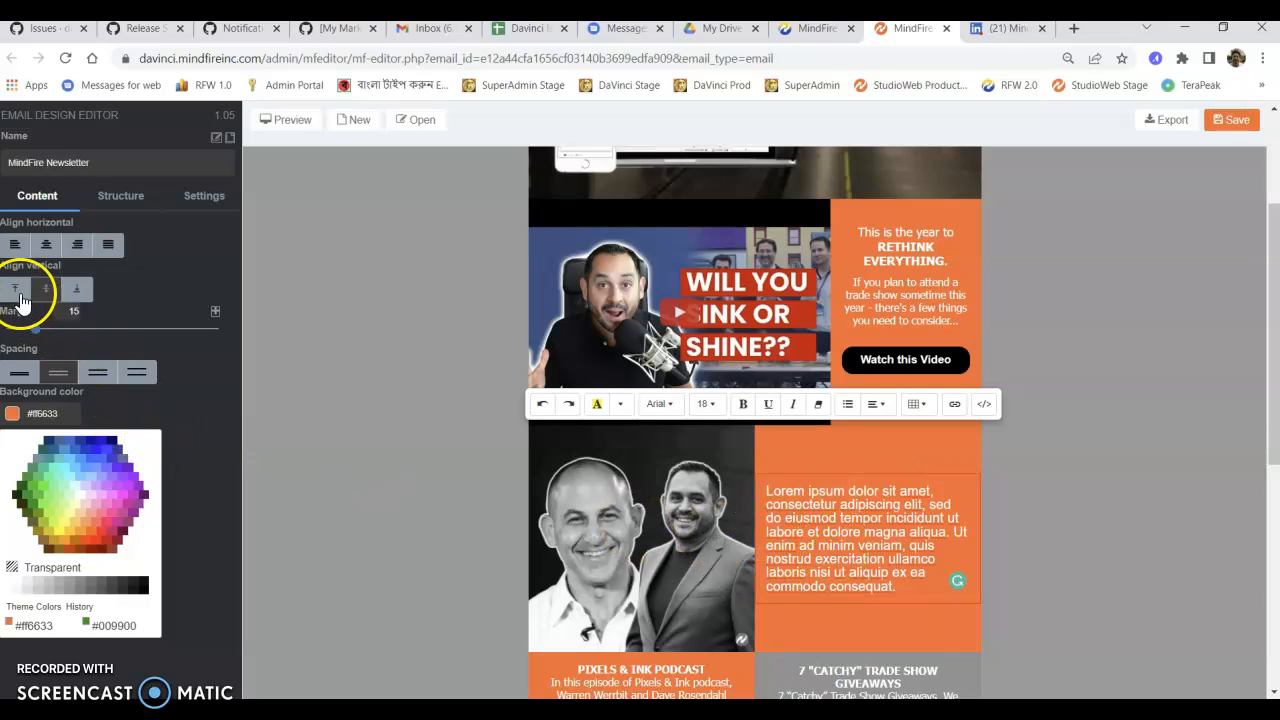
left_click(16, 292)
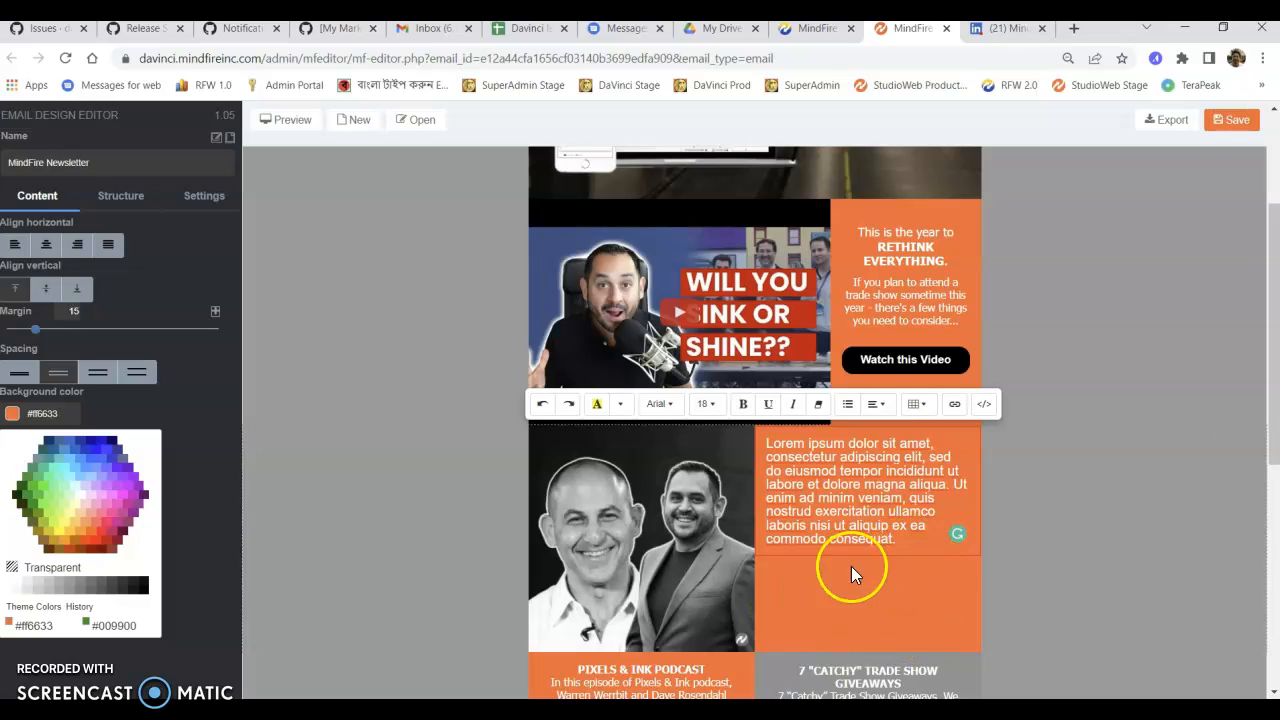
Add an empty content block beneath the Lorem ipsum text in the same cell.
mouse_move(963, 450)
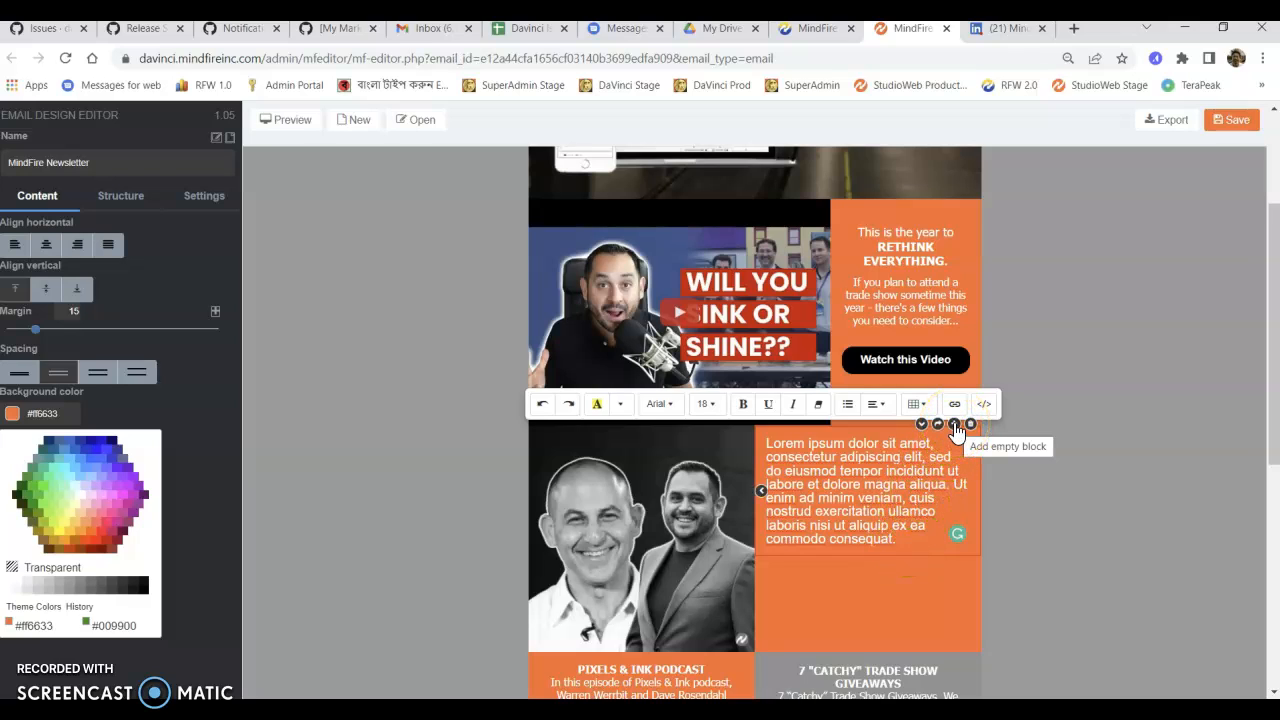
left_click(957, 430)
left_click(937, 583)
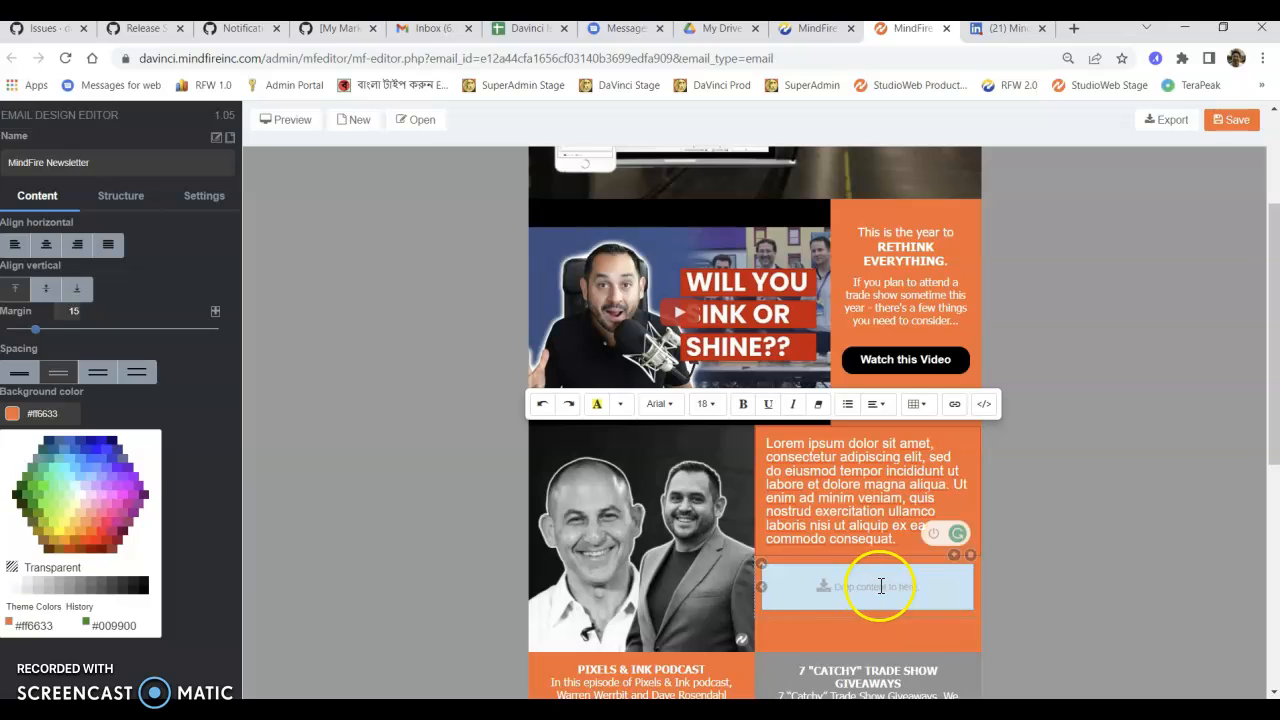
Place a simple button in the empty content block beneath the Lorem ipsum text.
left_click(37, 485)
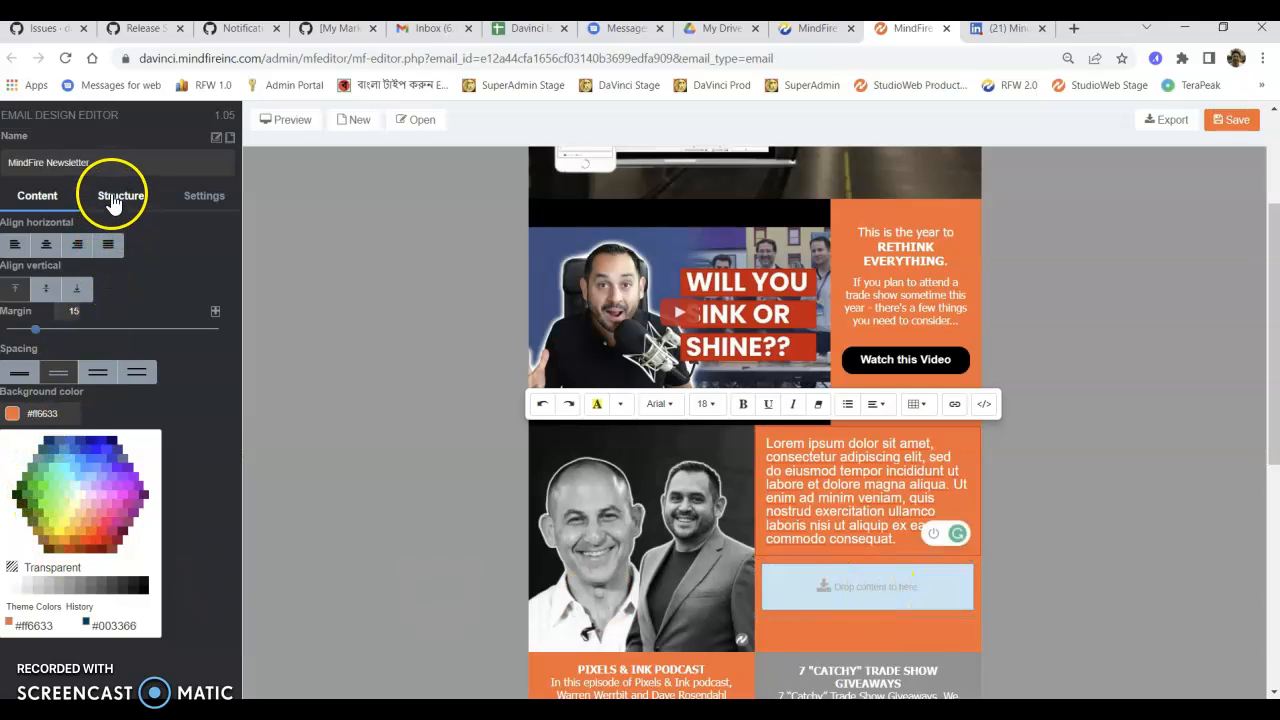
left_click(113, 200)
left_click(55, 197)
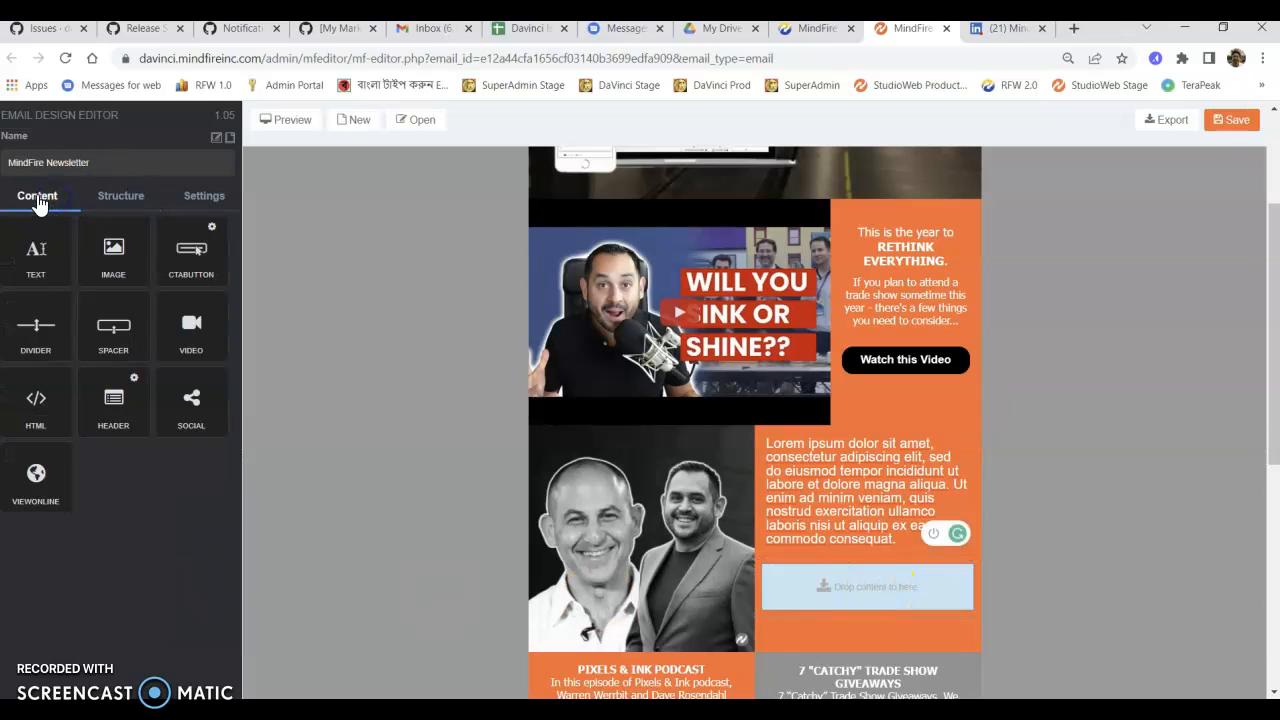
left_click_drag(203, 248, 864, 598)
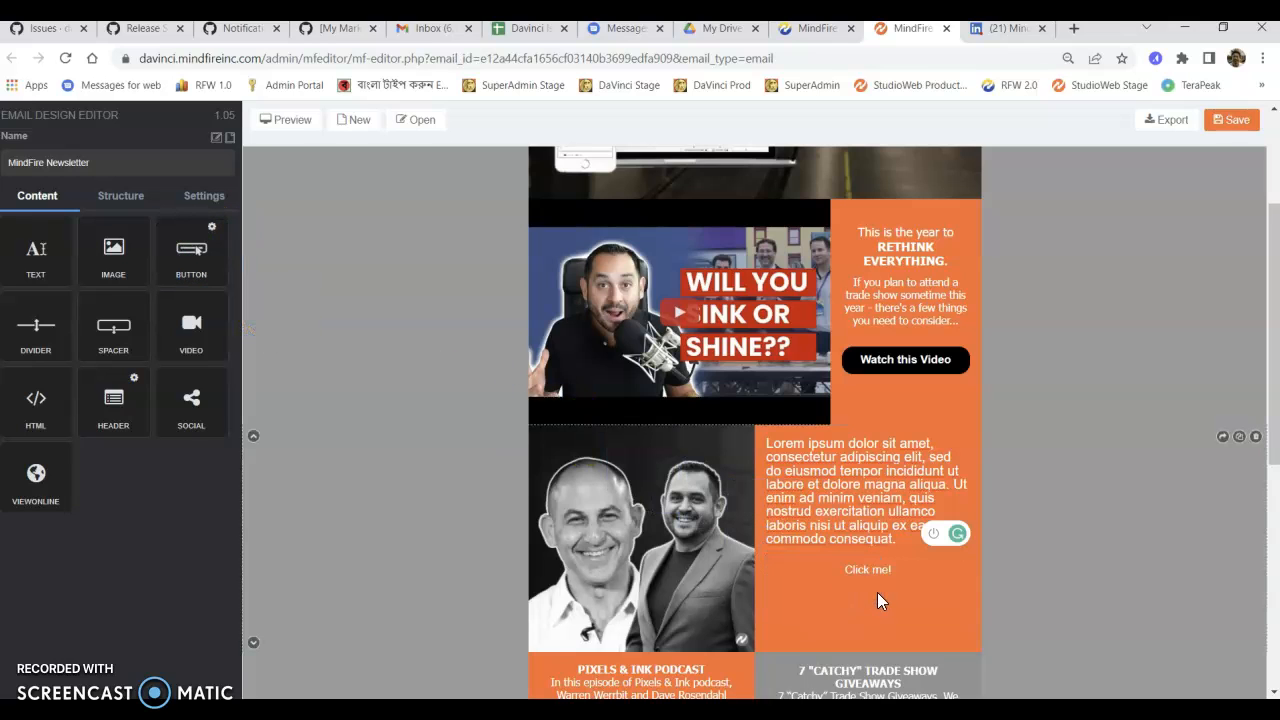
Set the button color of the new Click me! button to near-black #050505.
left_click(860, 566)
left_click(900, 573)
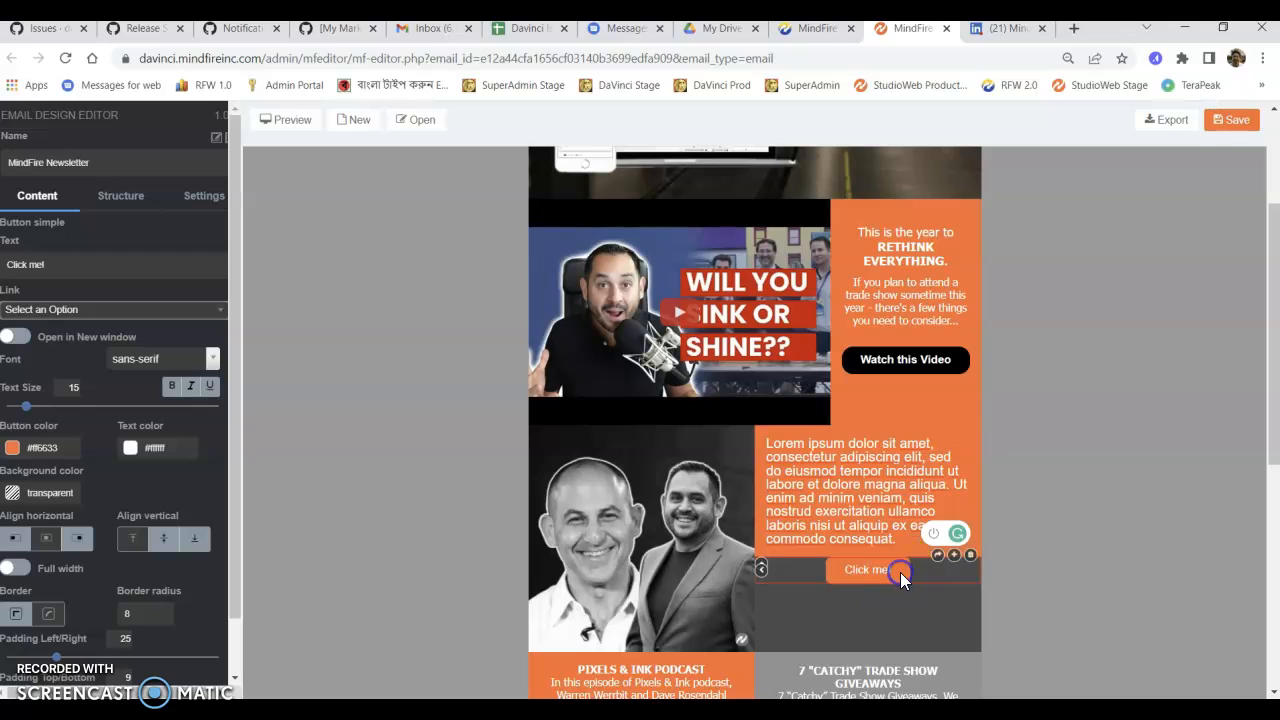
left_click(12, 450)
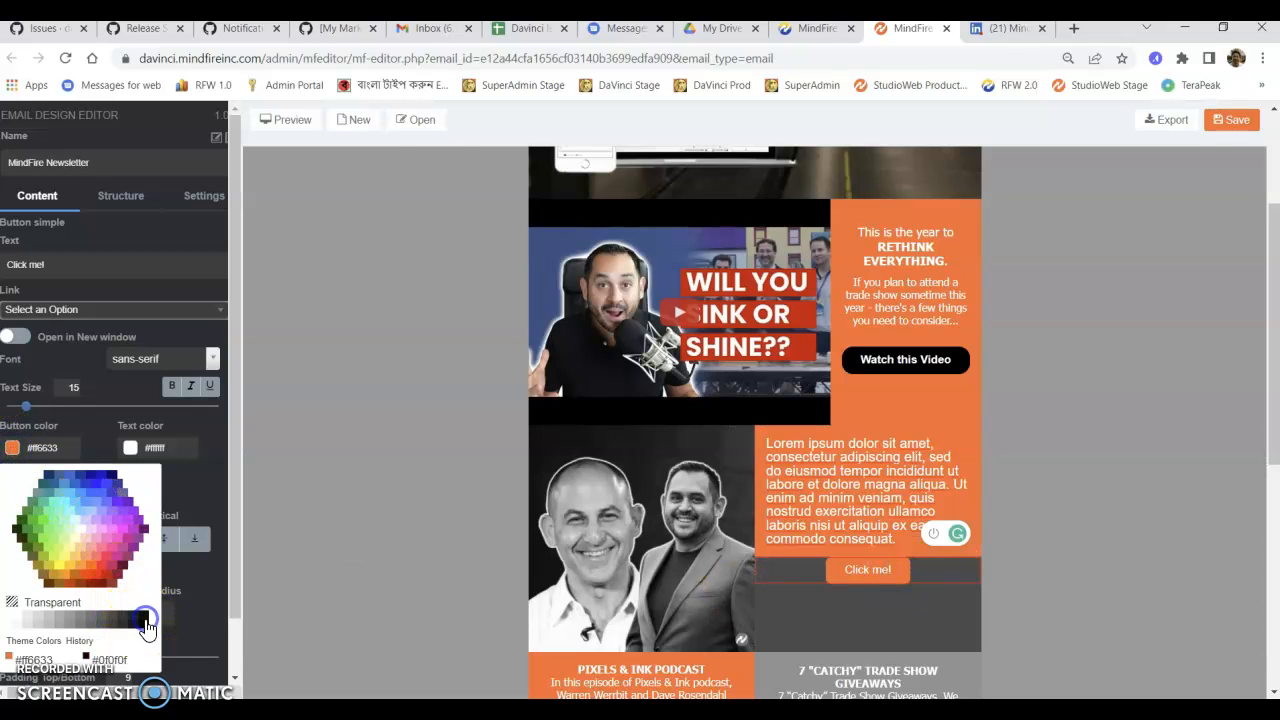
left_click(87, 551)
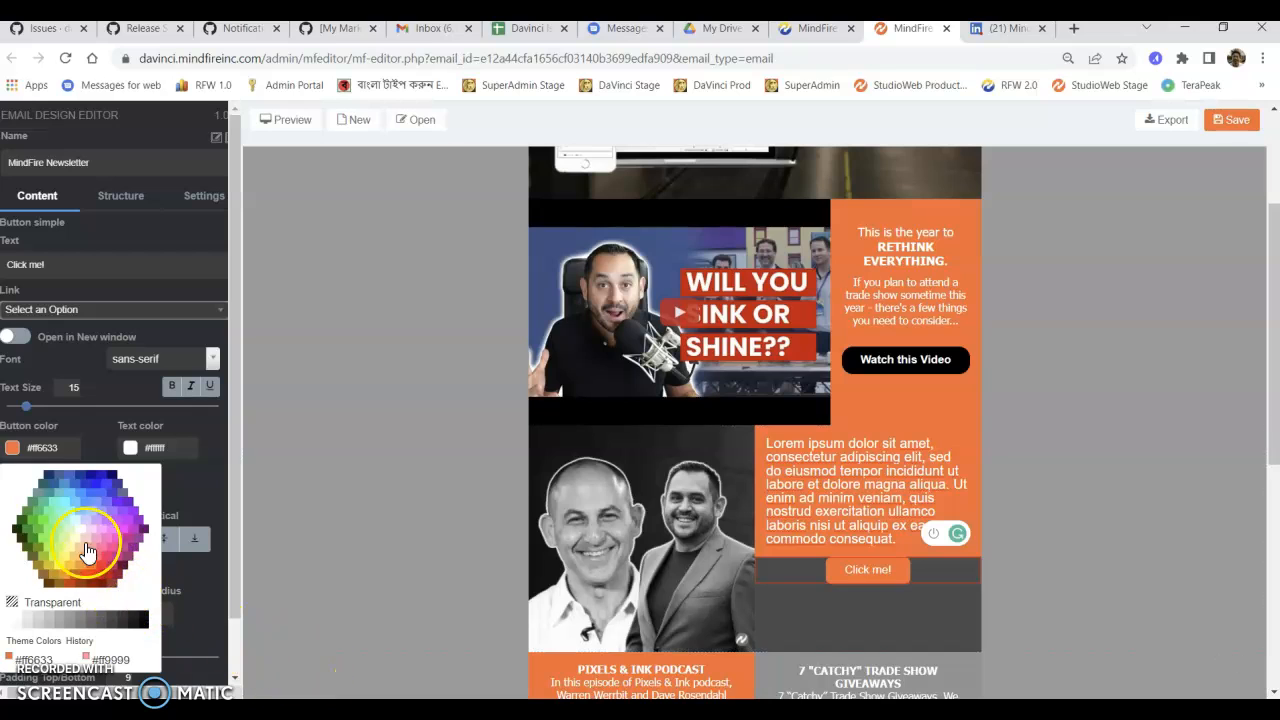
left_click(143, 624)
left_click(146, 624)
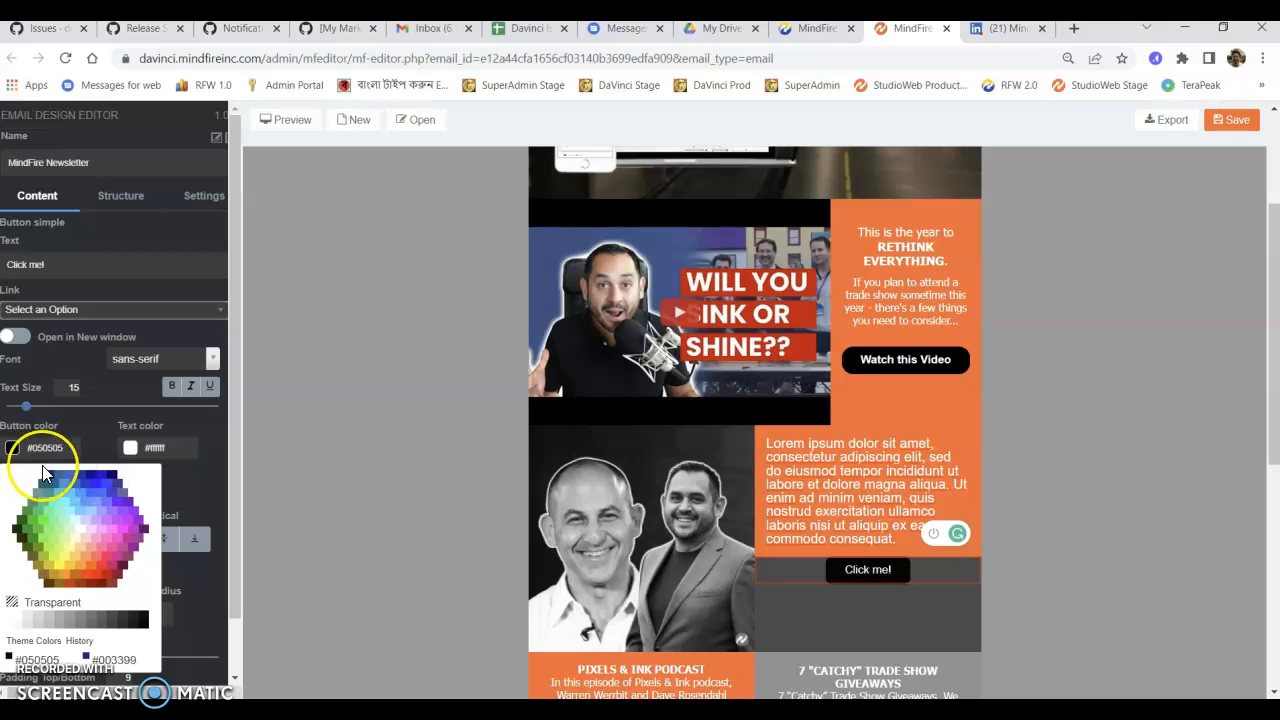
left_click(14, 447)
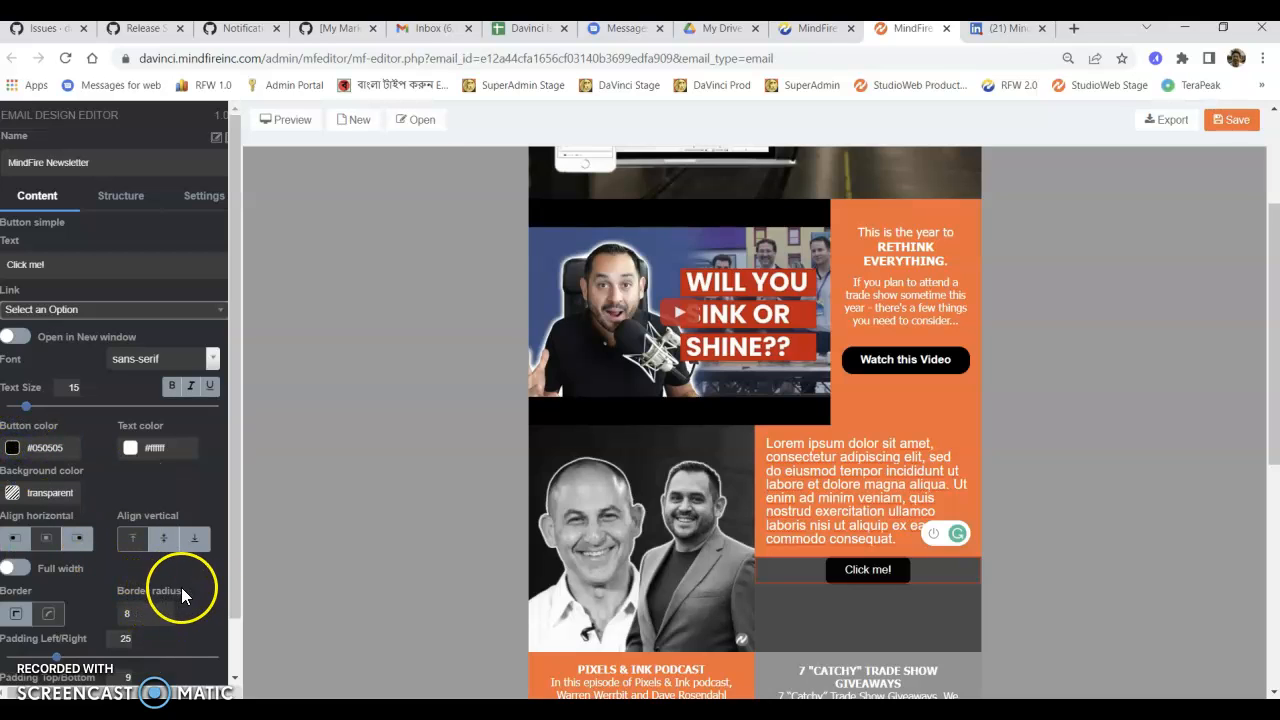
left_click(921, 446)
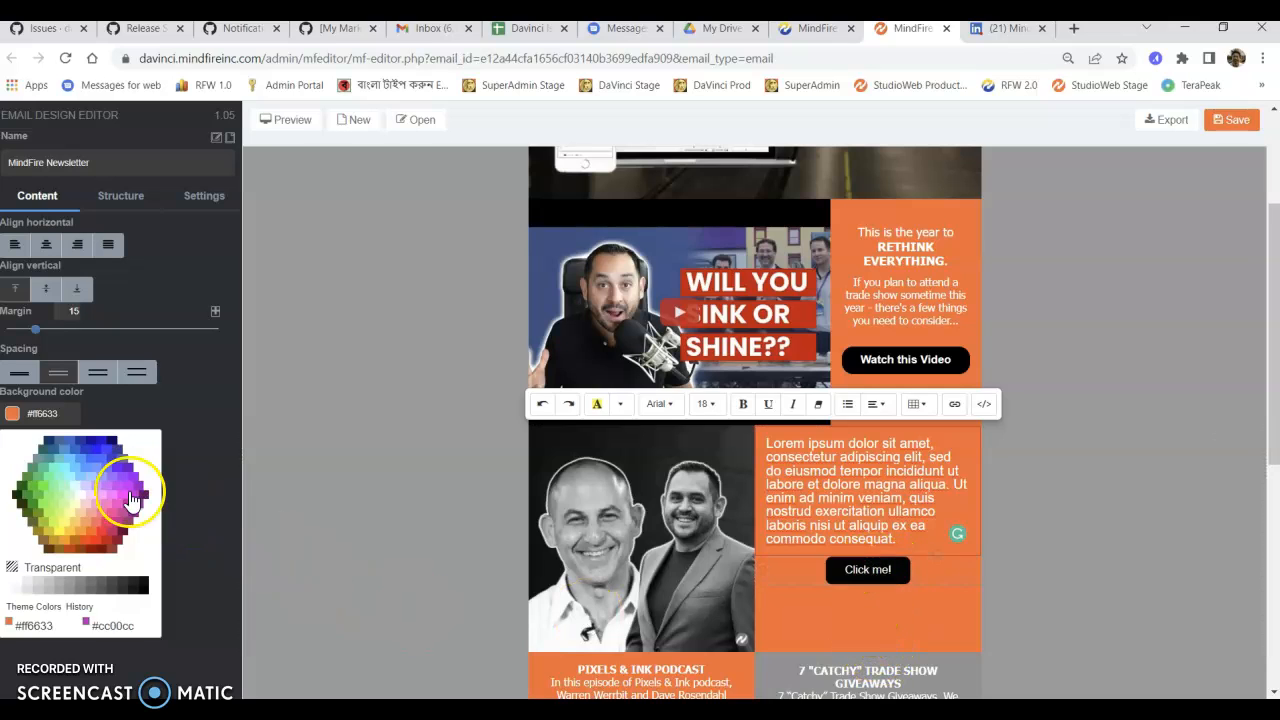
left_click(10, 413)
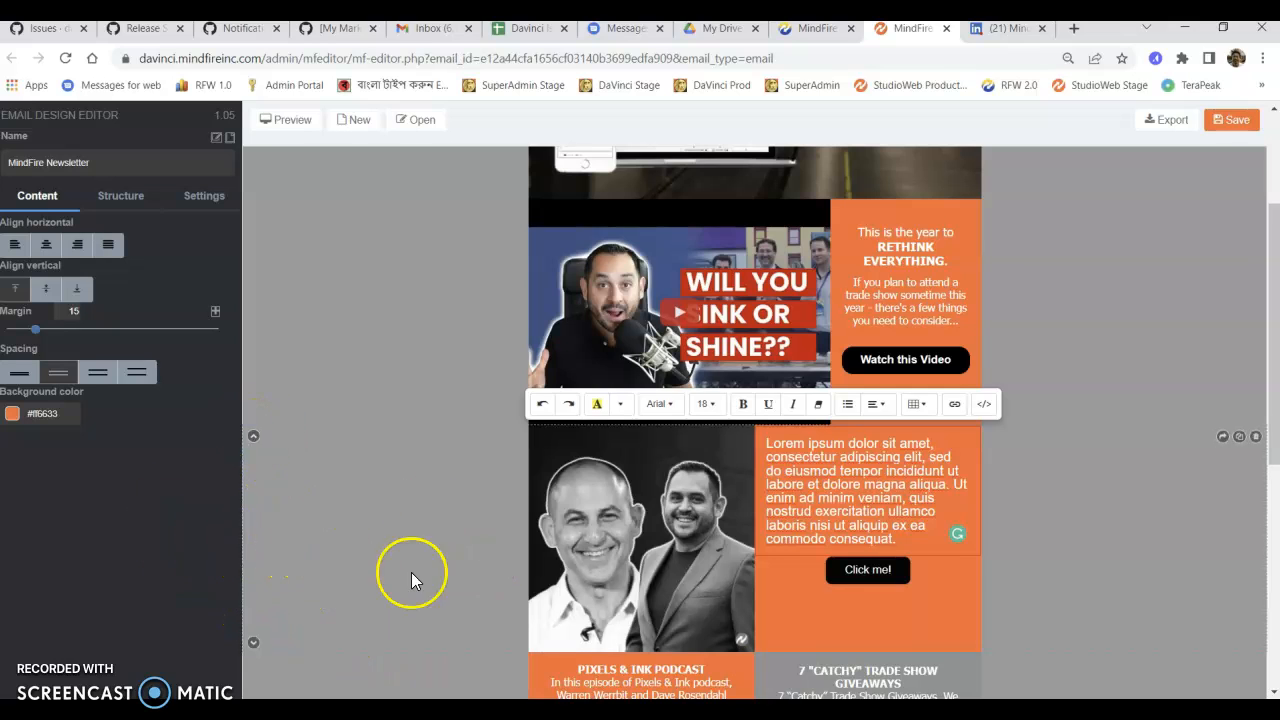
Change the Click me! button's text to CONTACT US and make it bold.
left_click(898, 580)
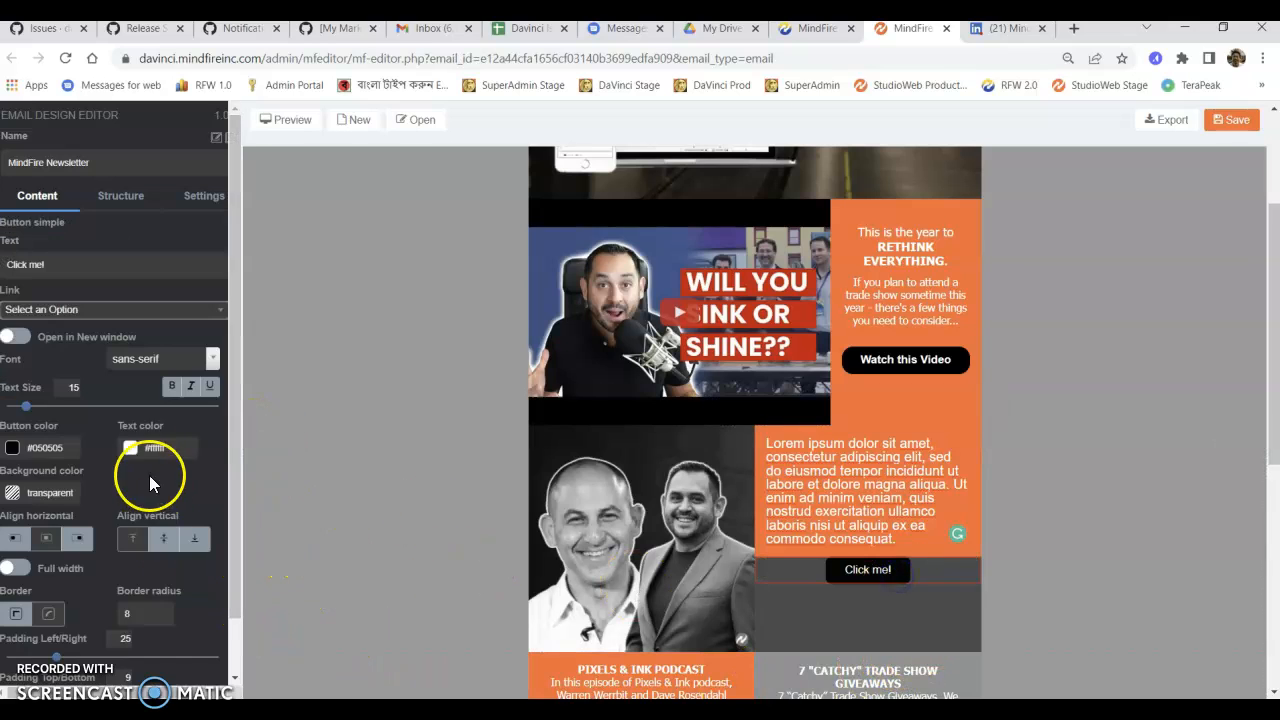
triple_click(52, 265)
type("CONTACT US")
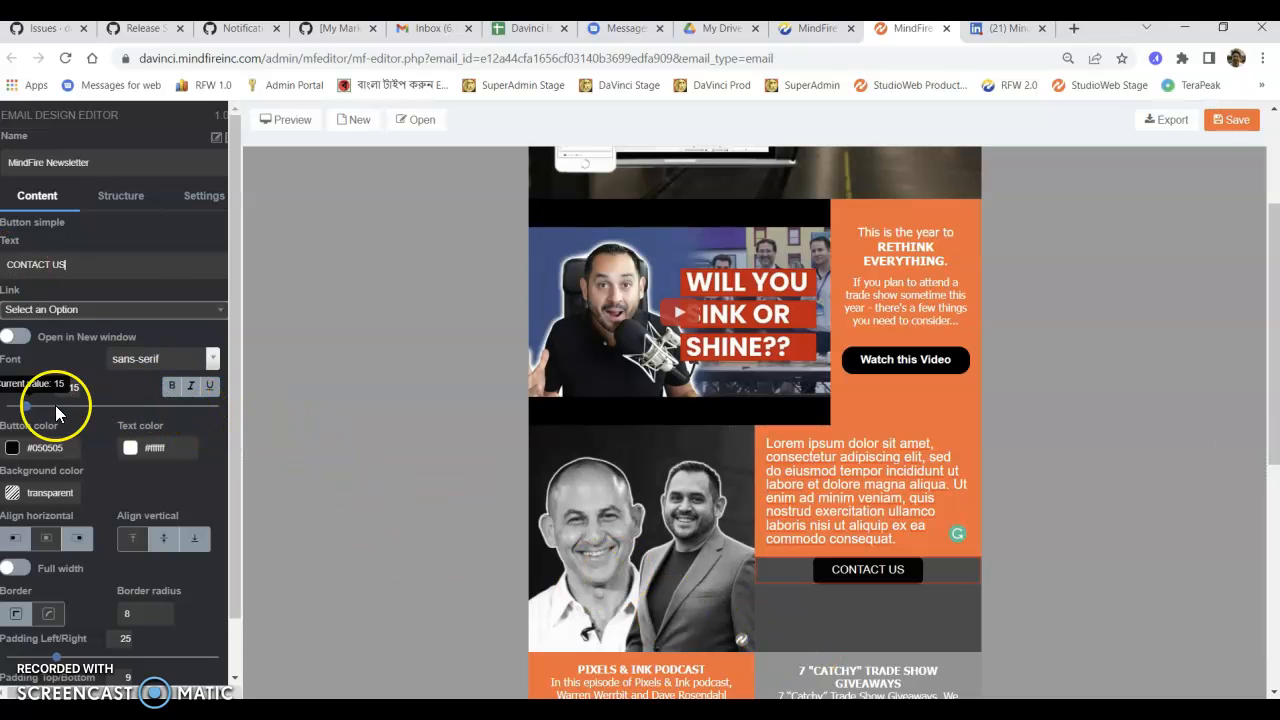
left_click(171, 387)
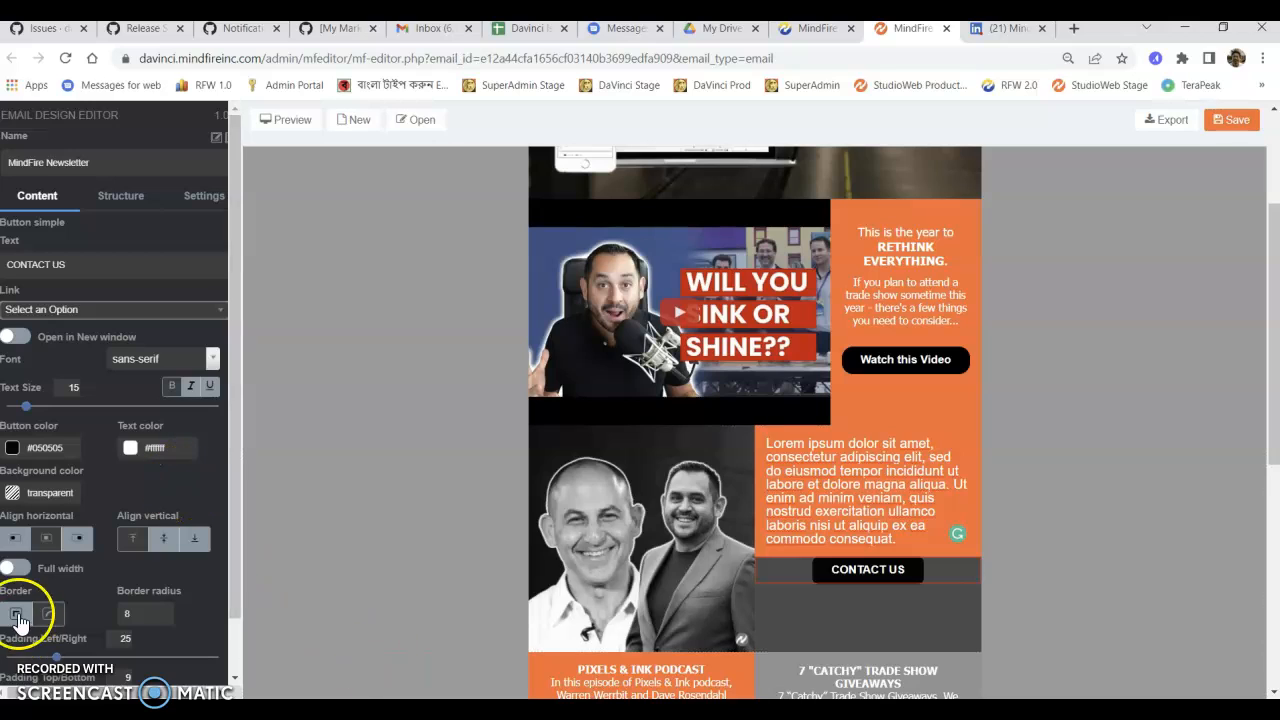
Set the CONTACT US button's border radius to 14 and its margin to 28.
left_click(137, 613)
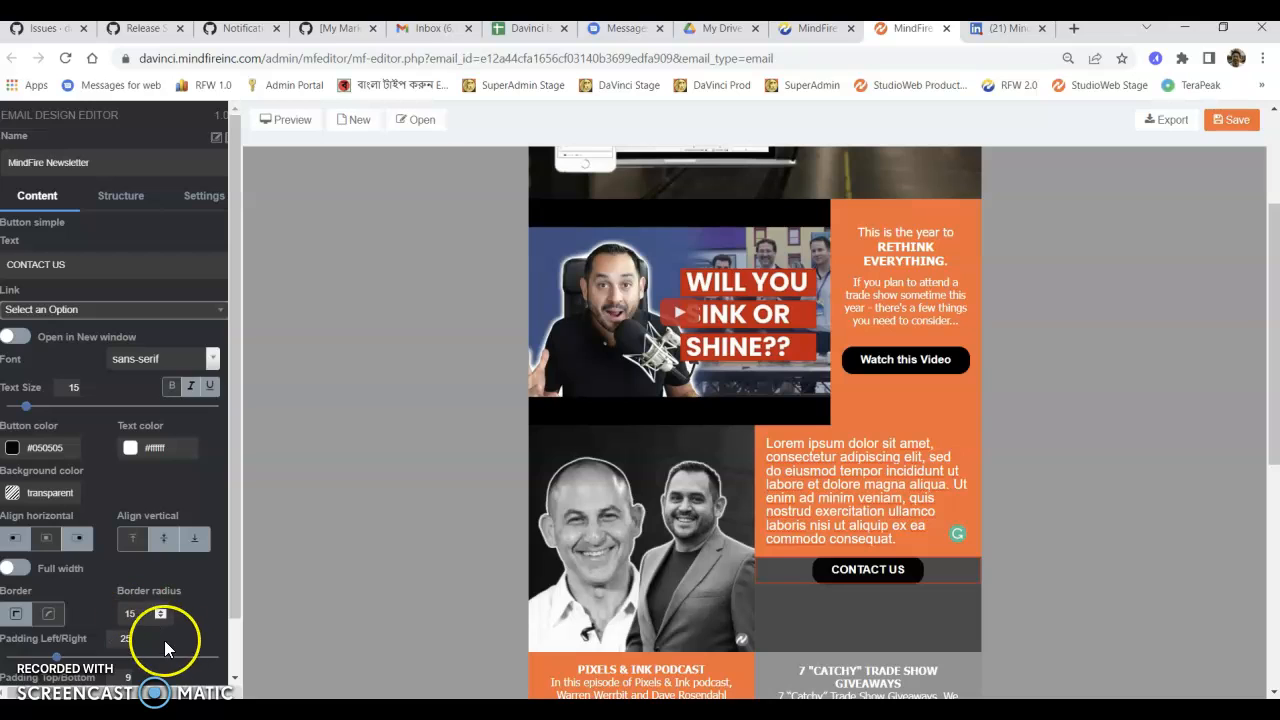
scroll(150, 605, "down", 2)
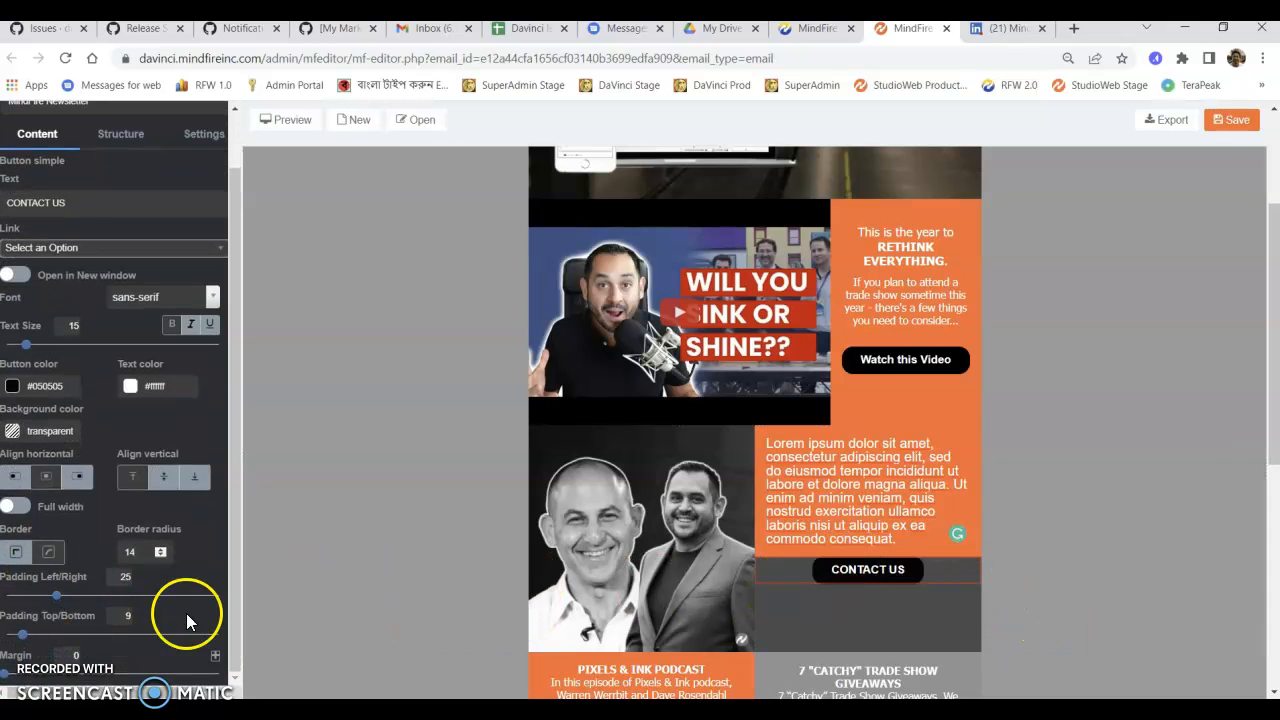
left_click_drag(4, 676, 67, 682)
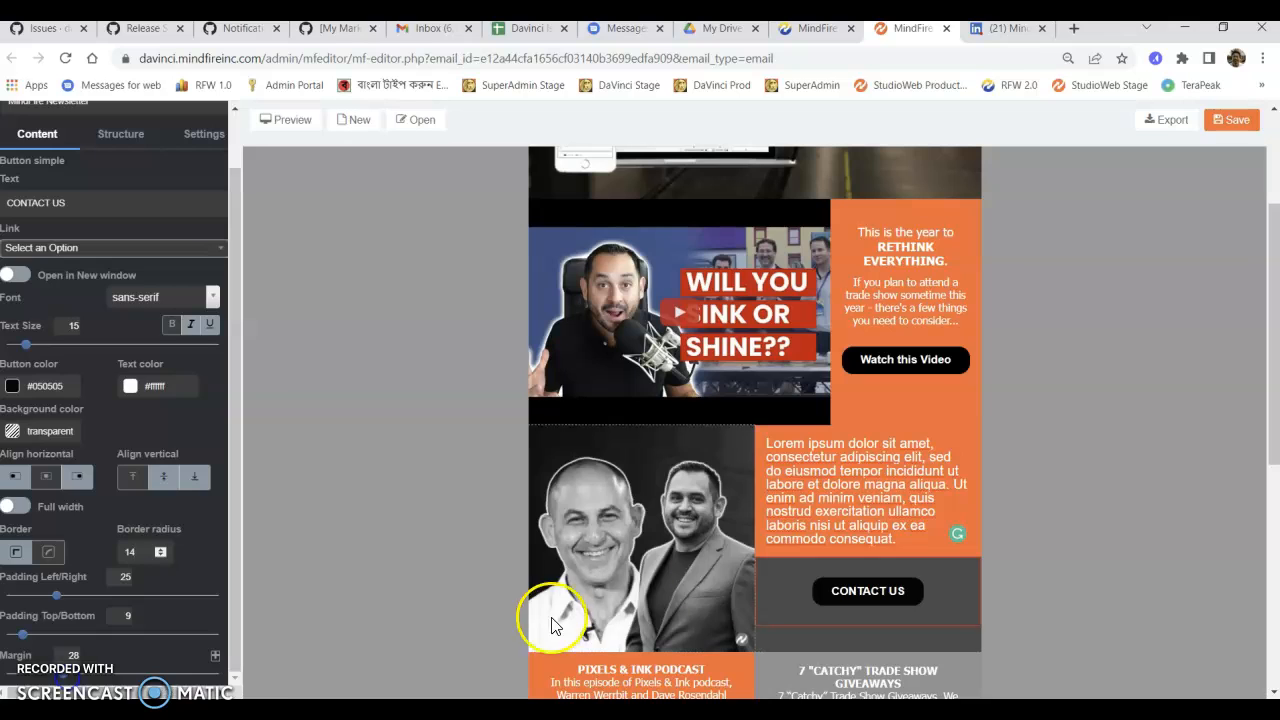
left_click(966, 434)
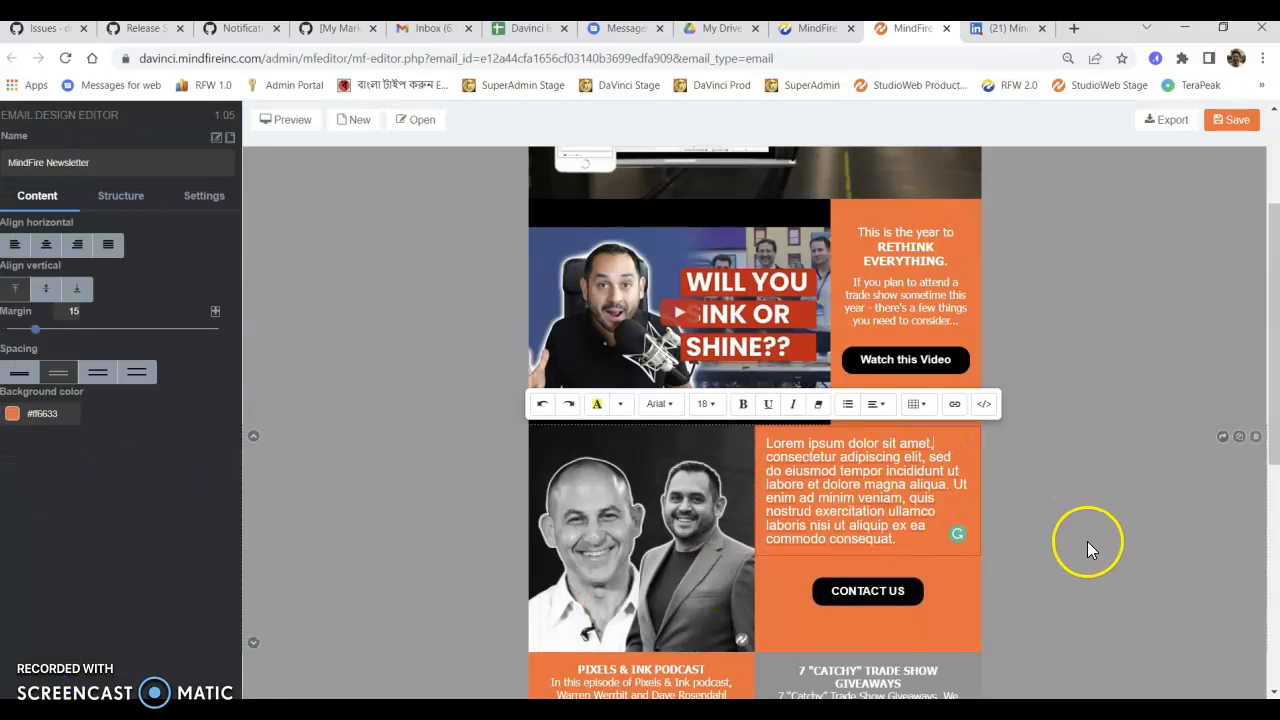
Preview the email to check the CONTACT US button under the Lorem ipsum text, and return to the editor.
scroll(1087, 530, "up", 2)
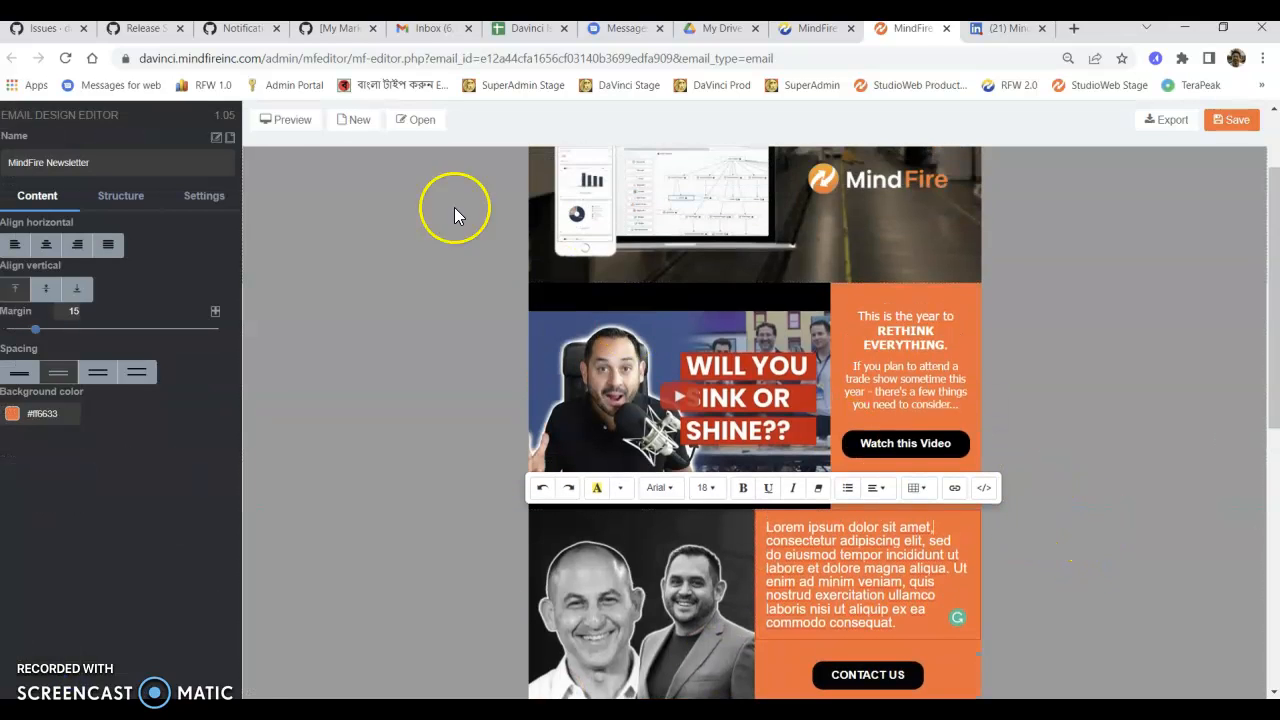
left_click(289, 122)
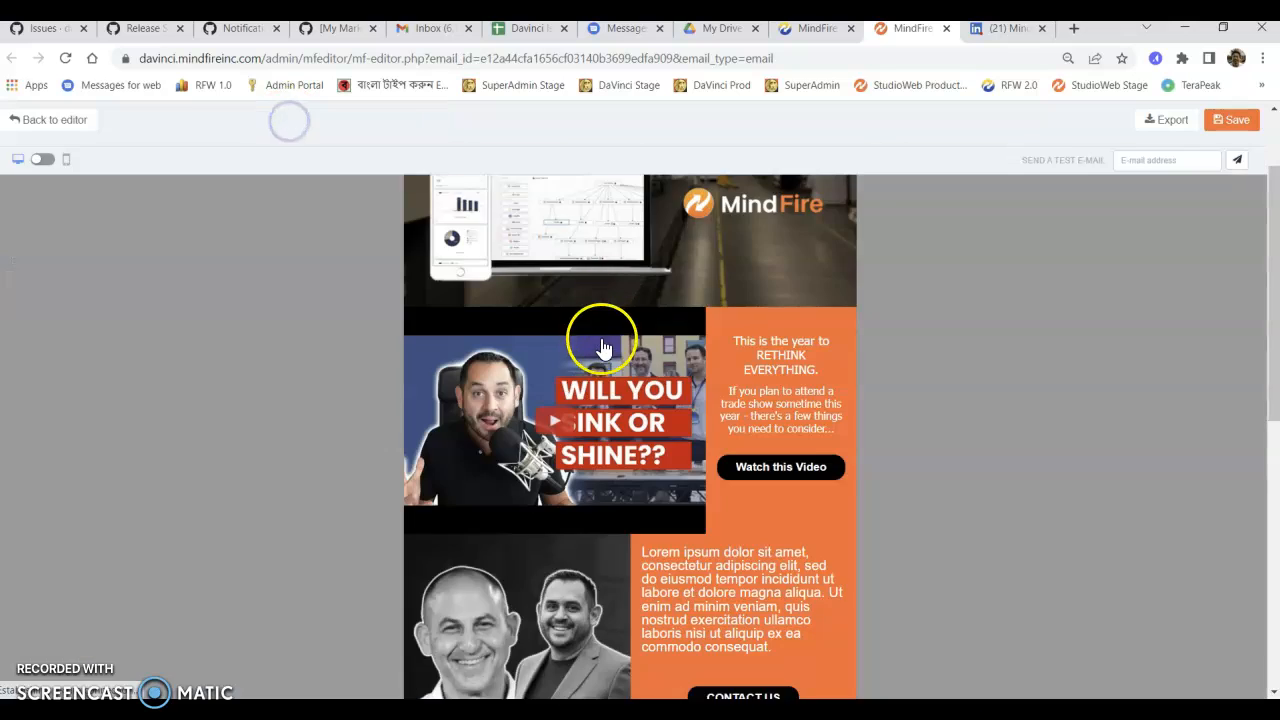
scroll(620, 360, "down", 3)
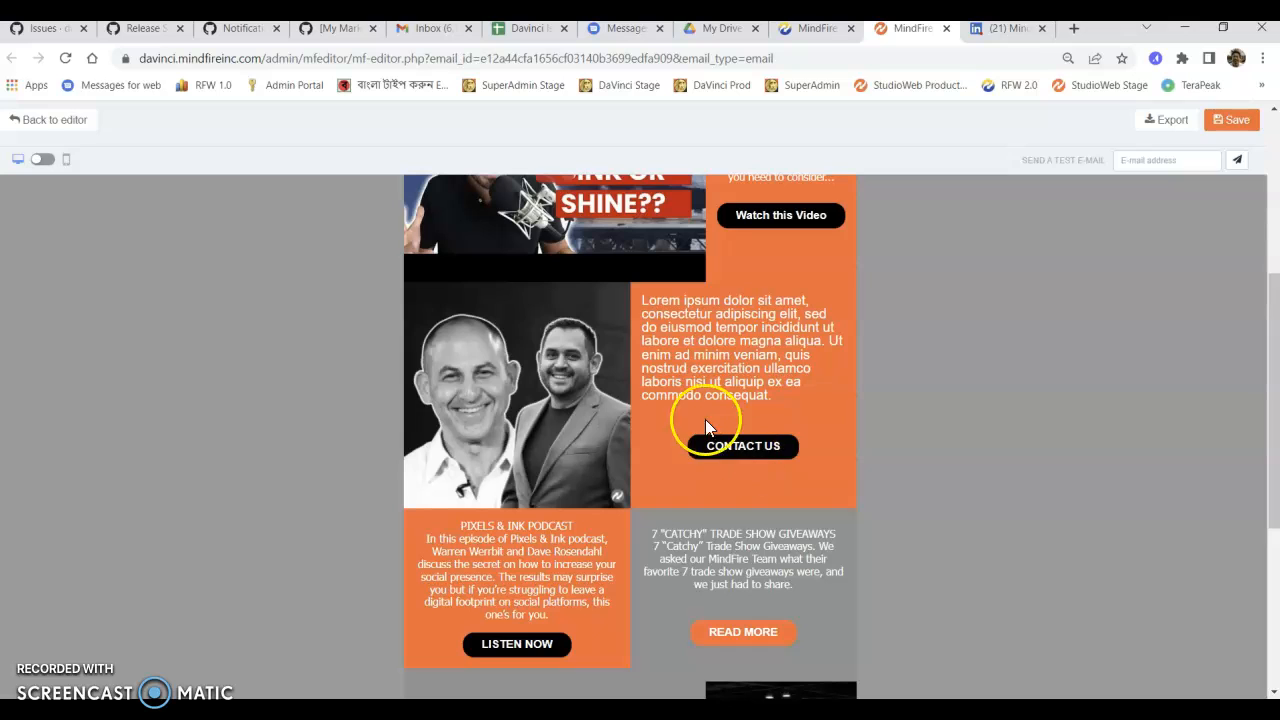
left_click(22, 122)
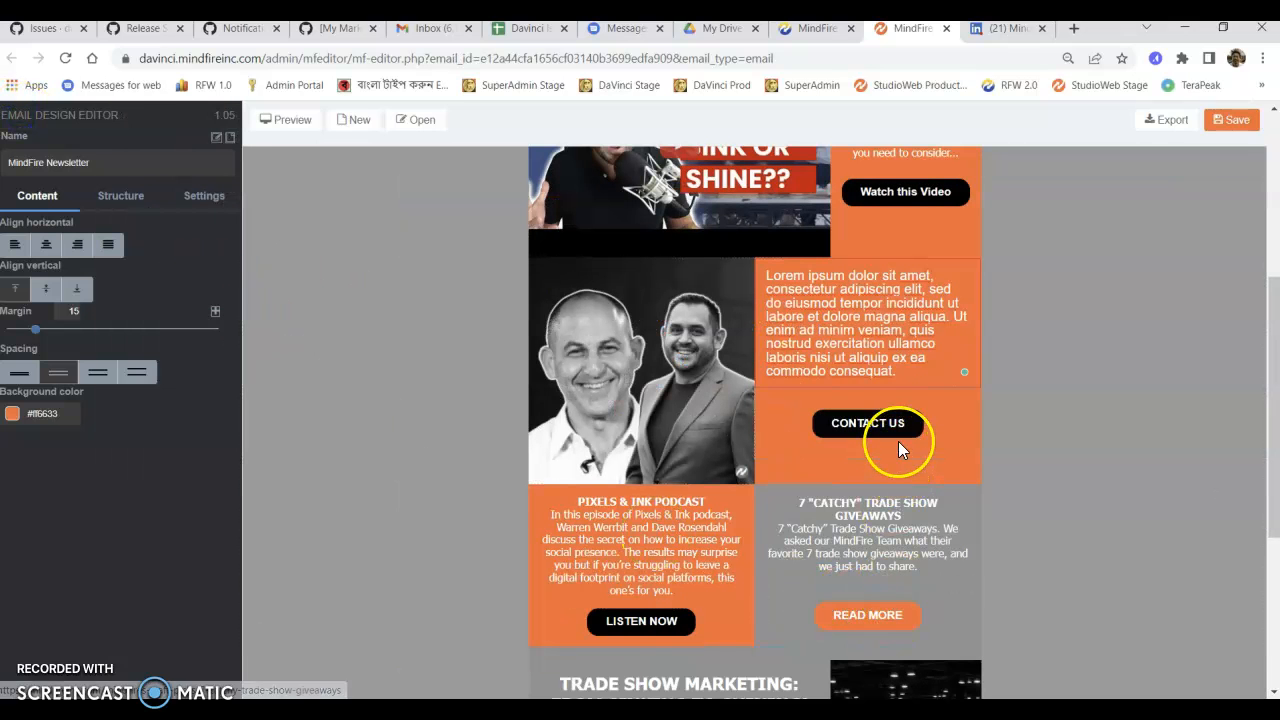
left_click(902, 429)
left_click(113, 314)
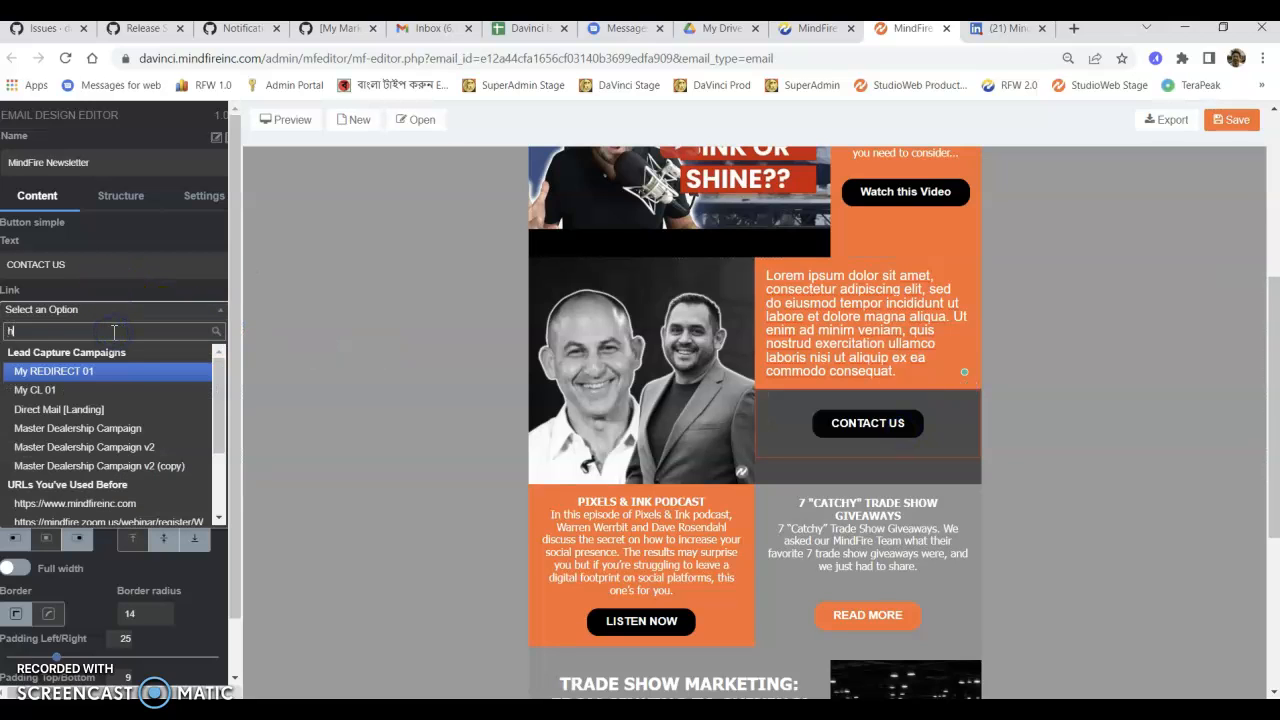
type("https://www.mindfire")
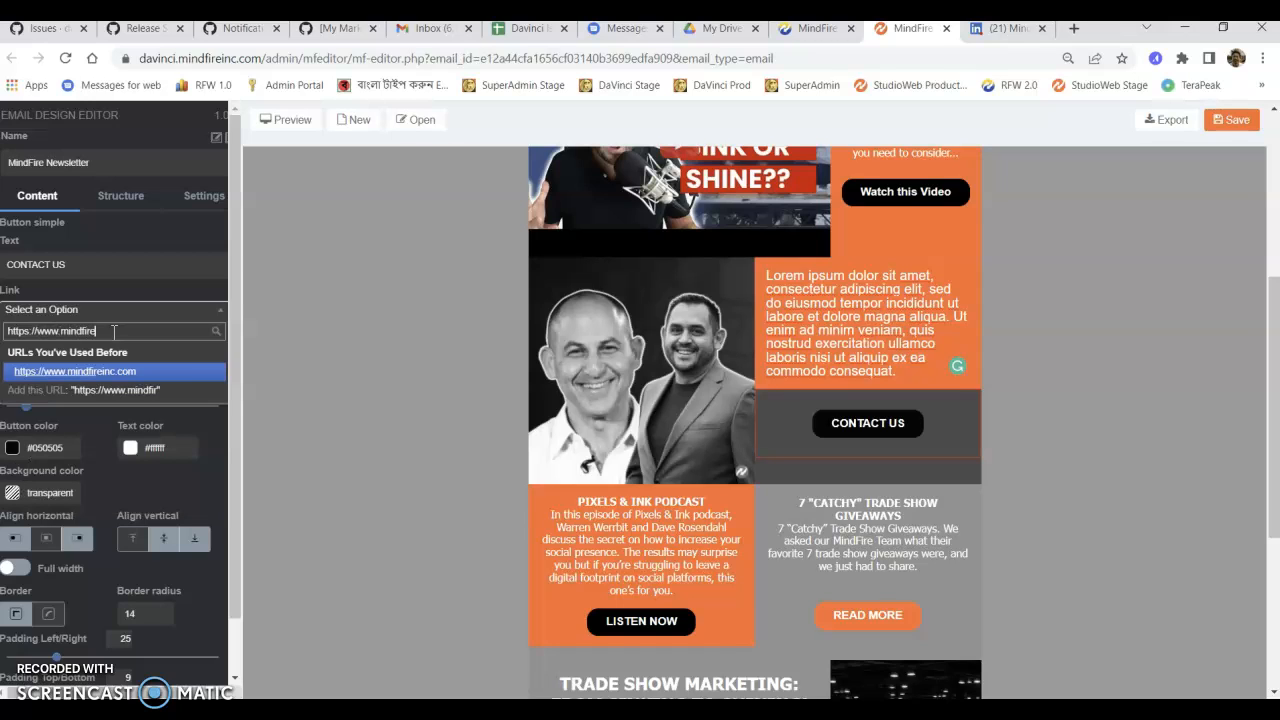
type("inc.com")
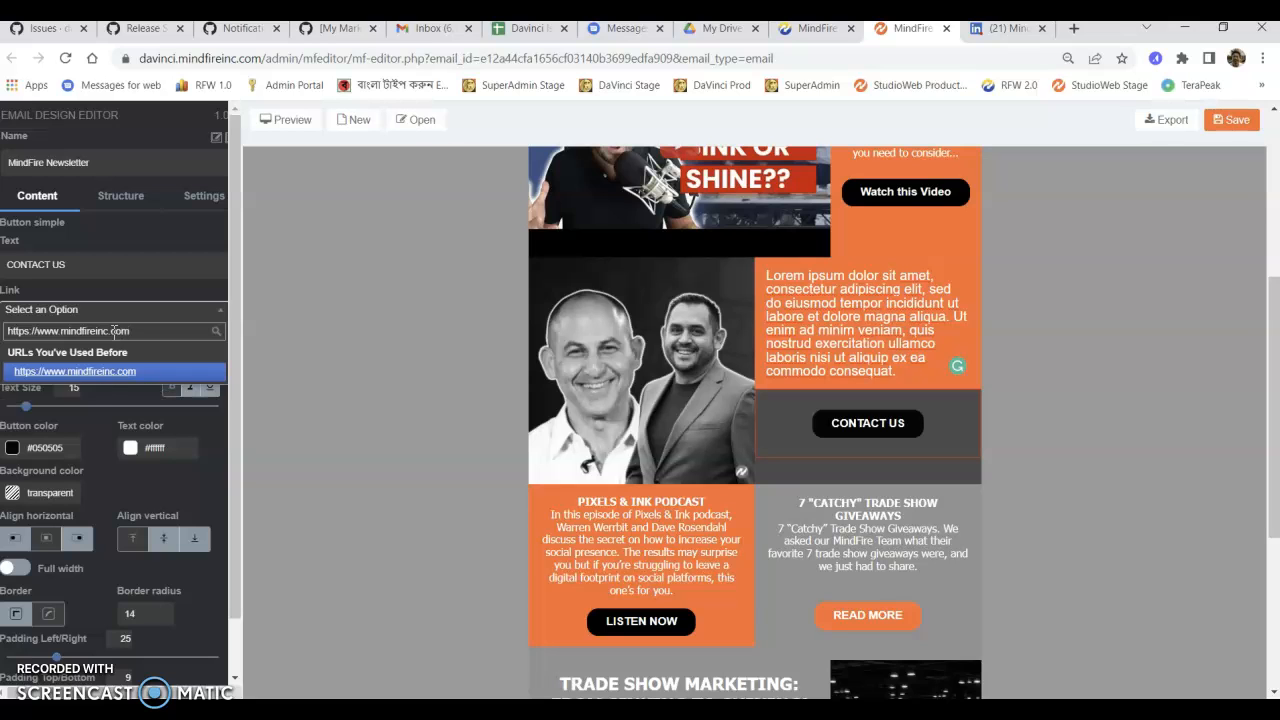
left_click(78, 373)
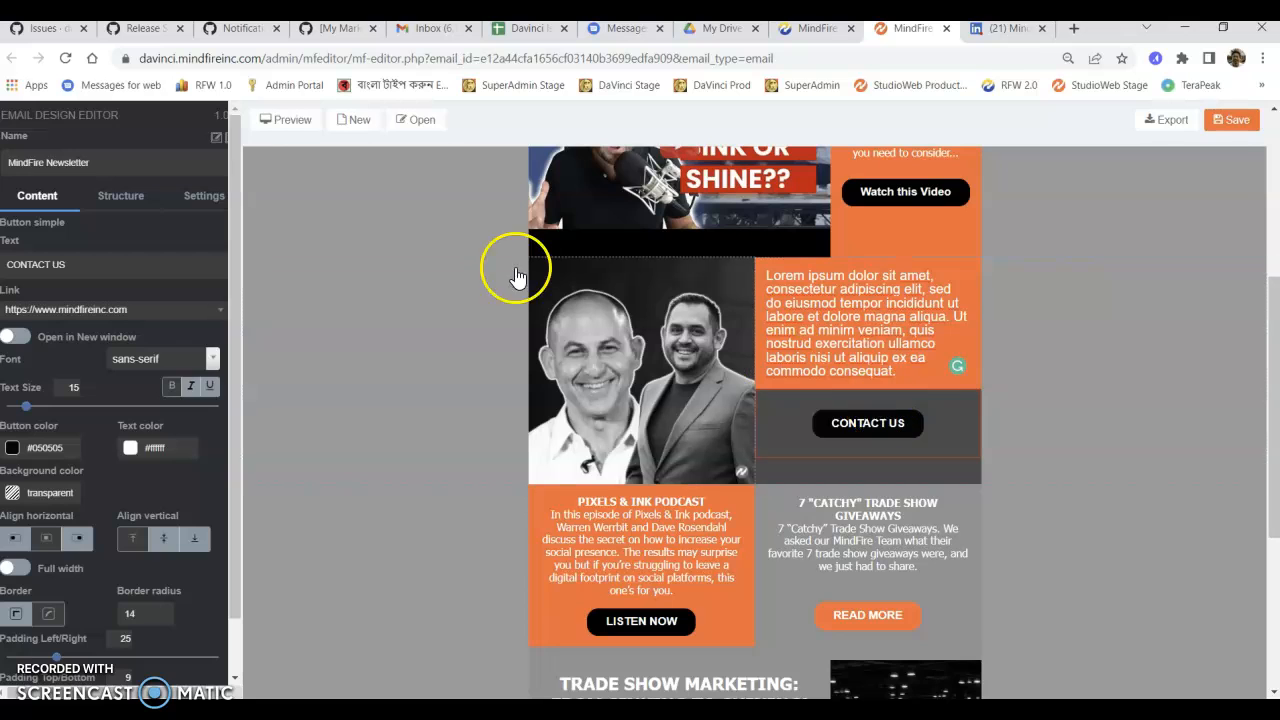
Check the cell background in the preview and reselect the Lorem ipsum text block in the editor to restore its orange cell.
left_click(287, 119)
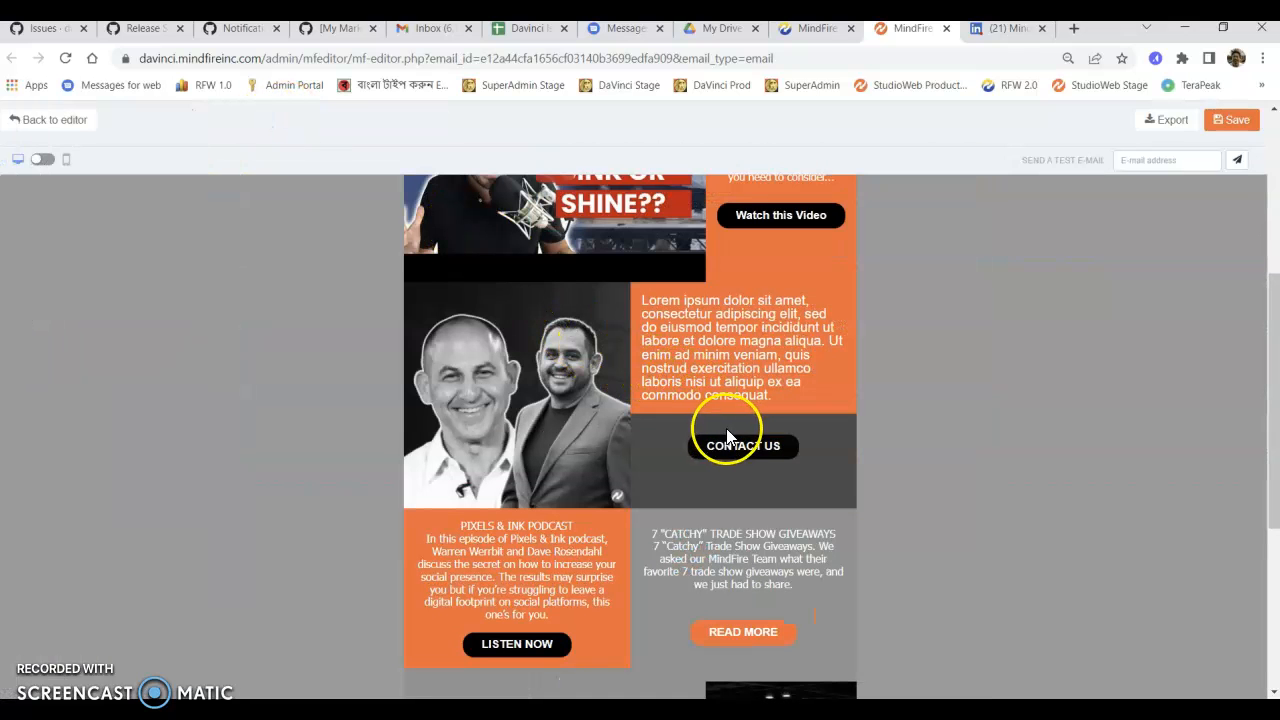
left_click(40, 119)
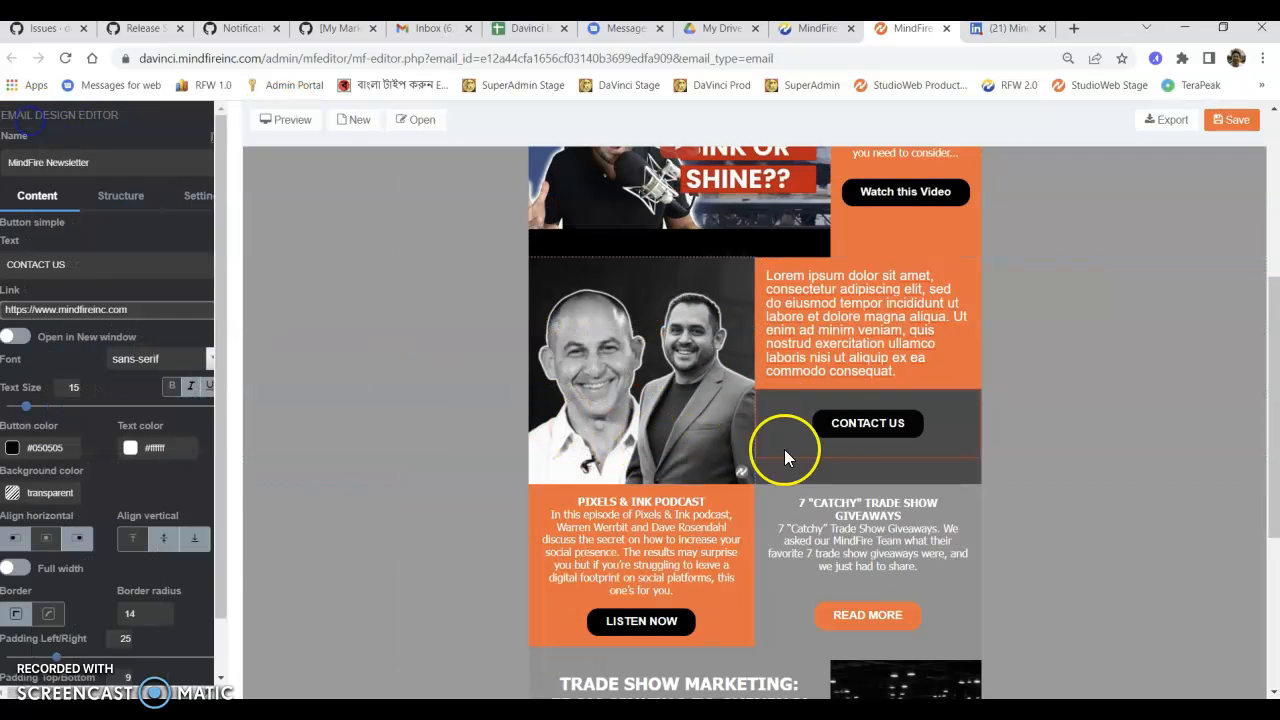
left_click(928, 295)
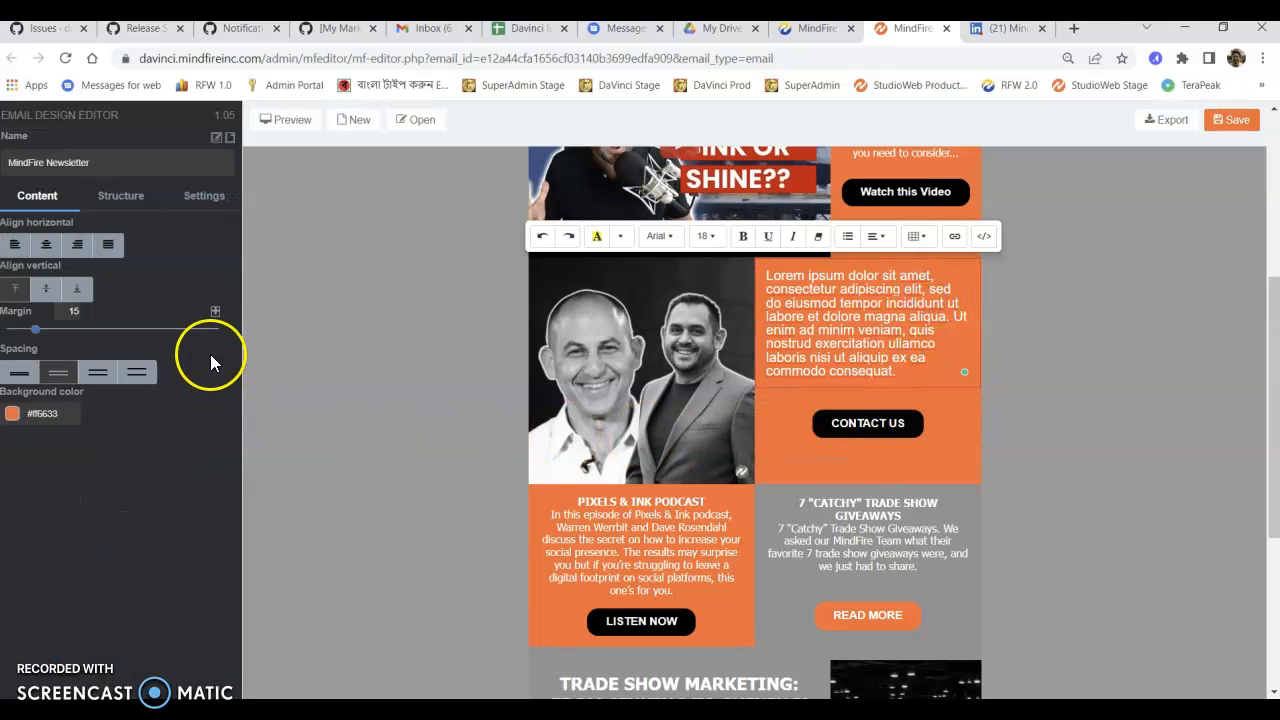
Test the CONTACT US button's link in the email preview and close the web page it opens.
left_click(282, 121)
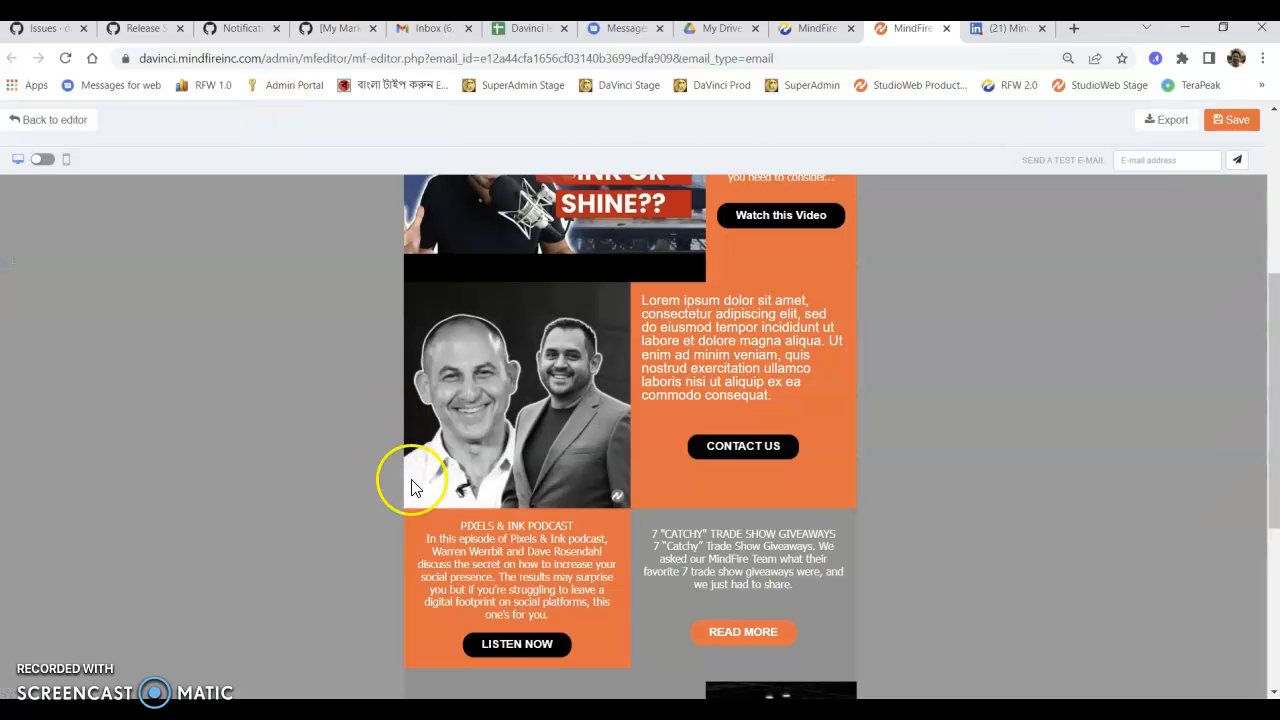
left_click(755, 450)
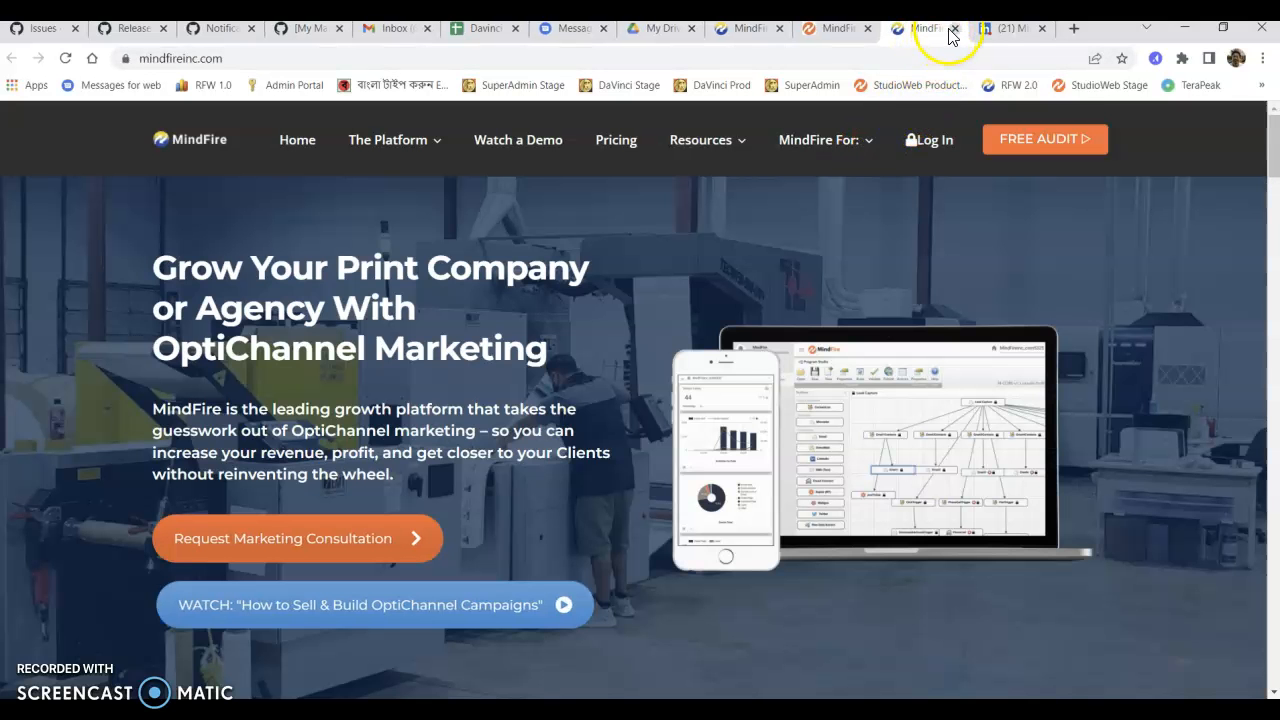
left_click(953, 29)
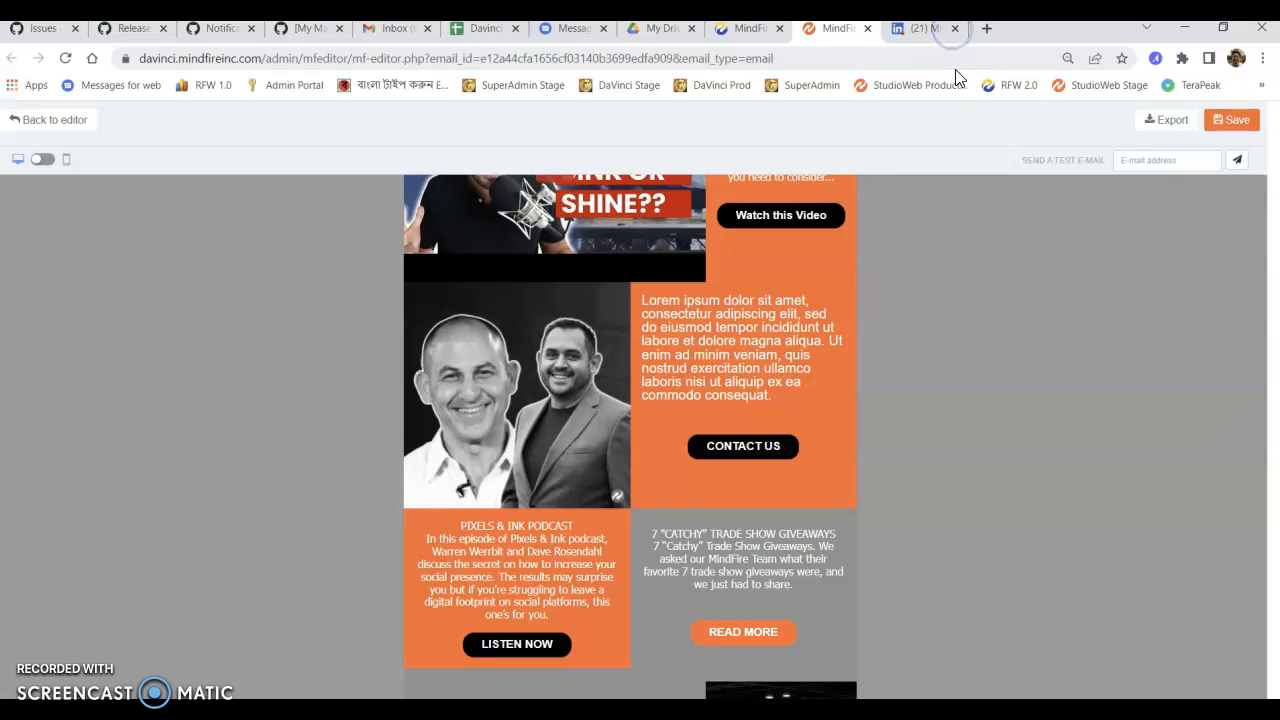
Check the newsletter's layout in the mobile preview and switch back to the desktop preview.
left_click(42, 159)
scroll(609, 335, "down", 6)
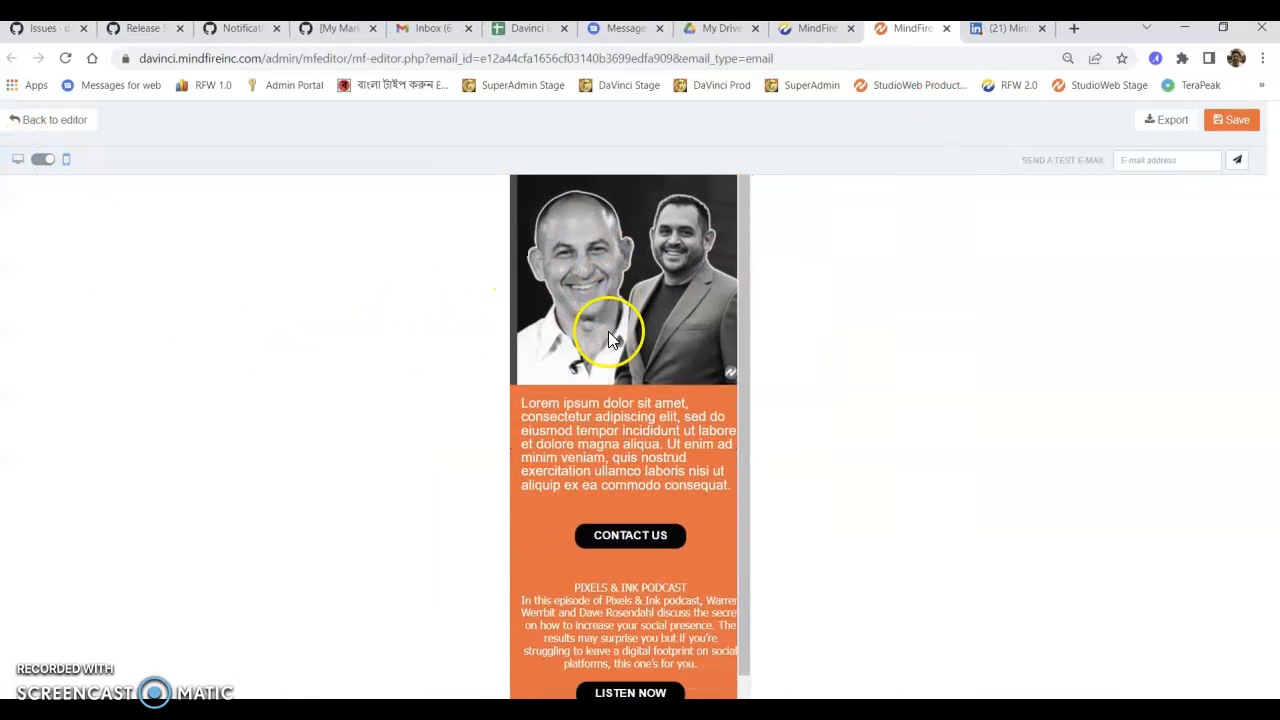
scroll(609, 335, "up", 5)
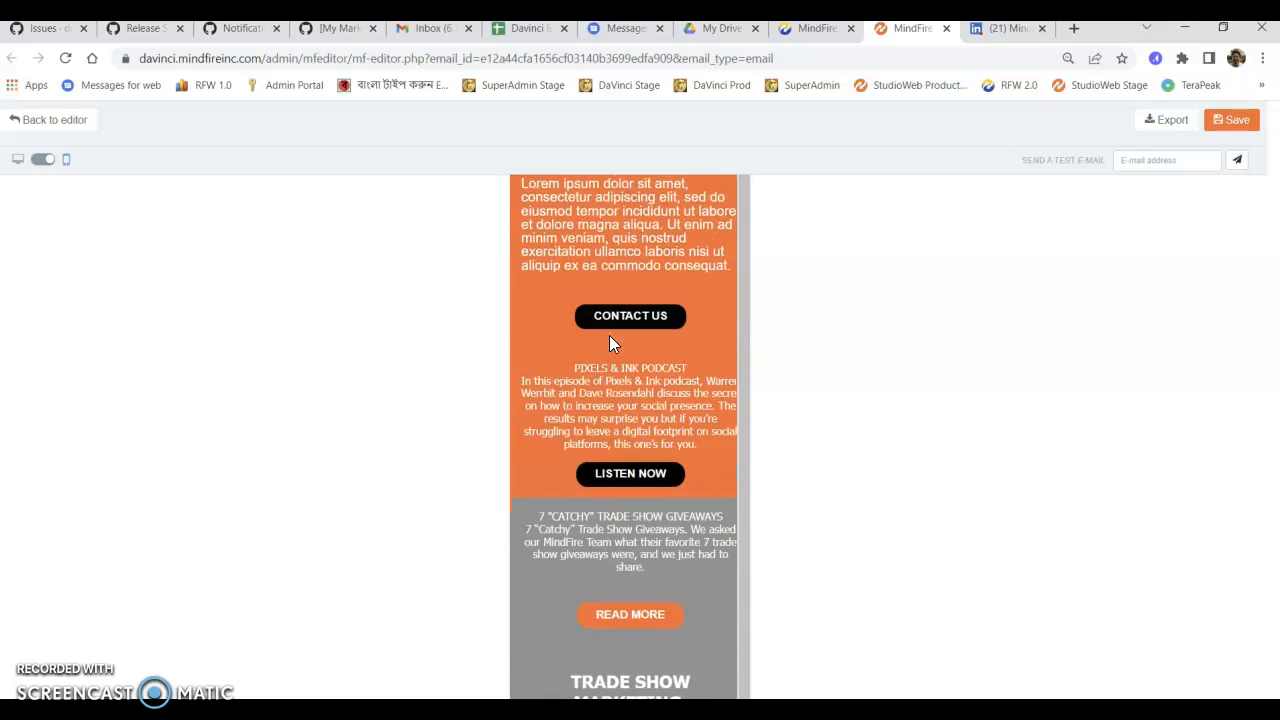
left_click(40, 160)
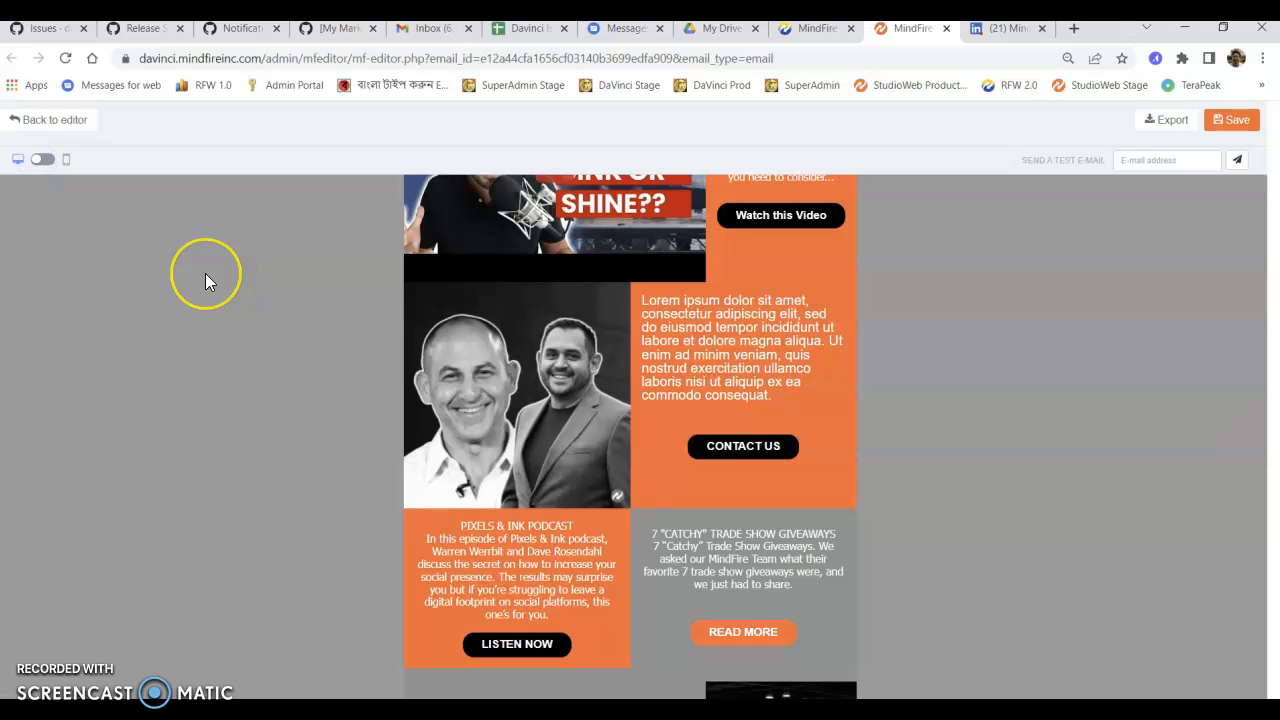
scroll(877, 321, "up", 2)
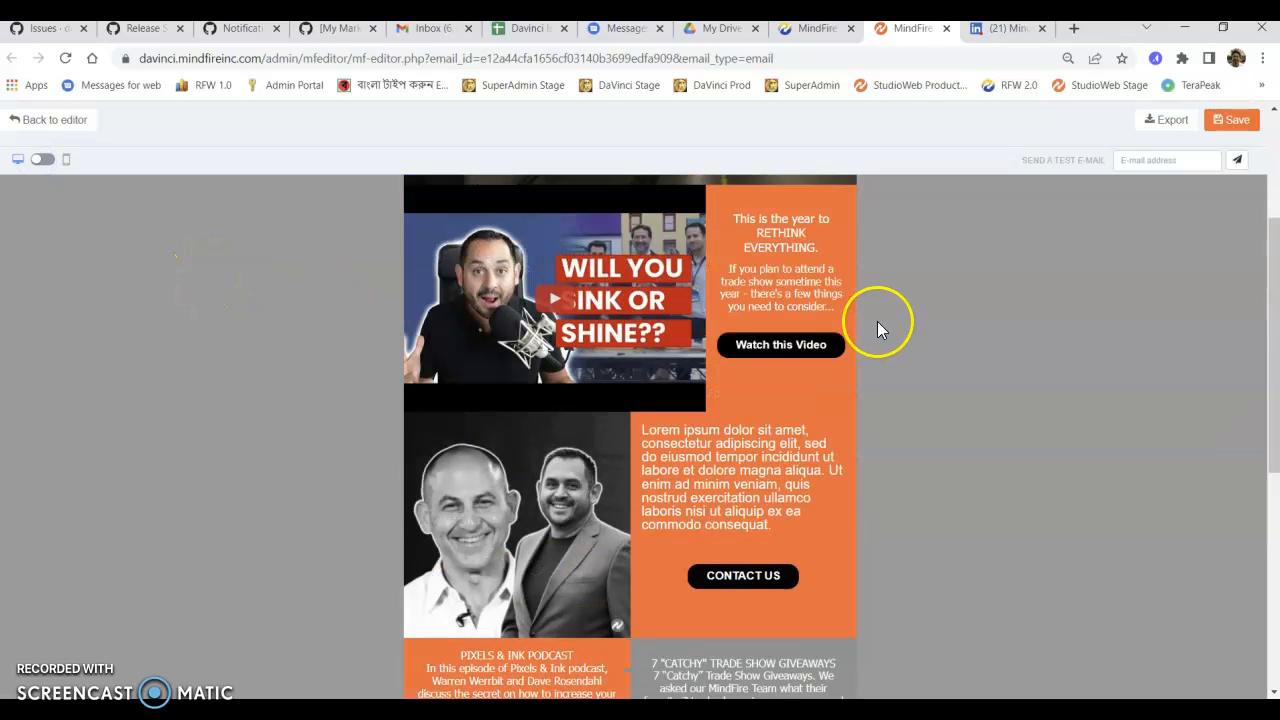